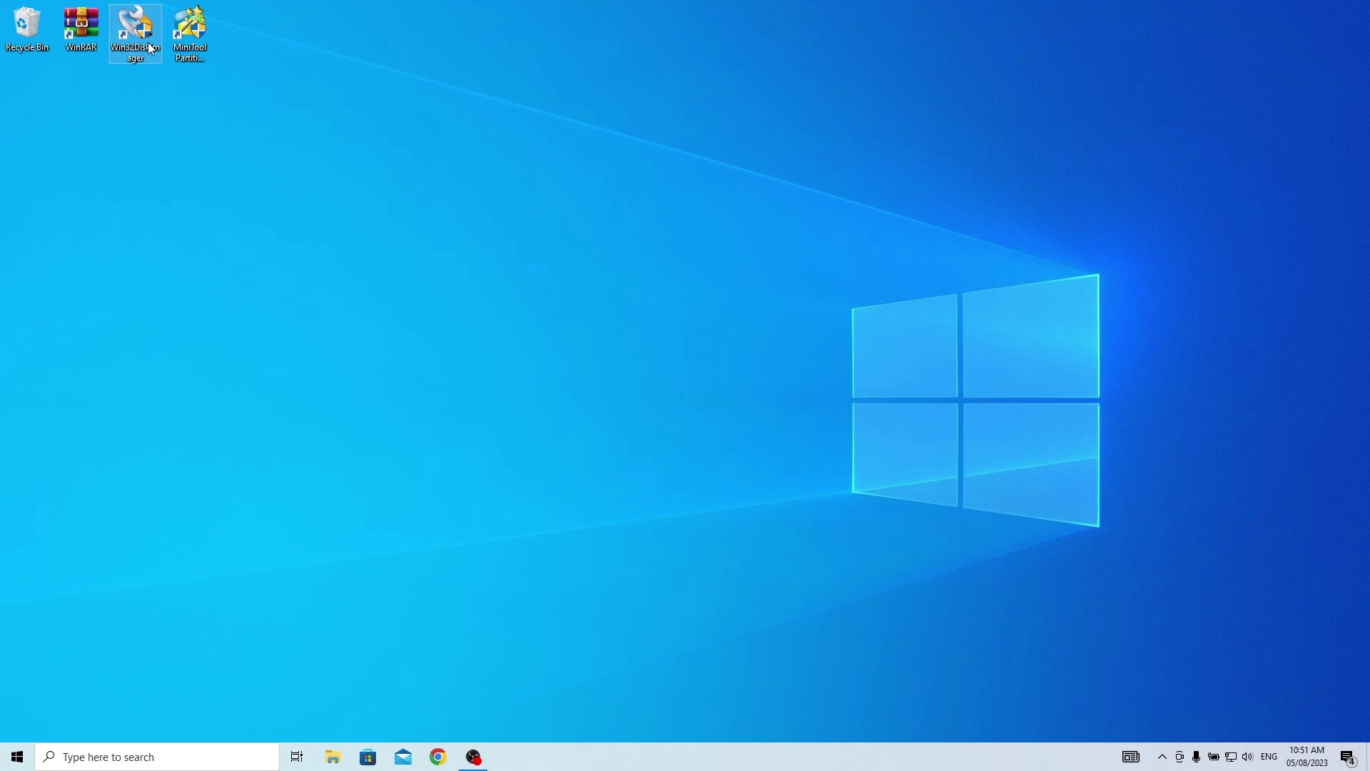
click(191, 63)
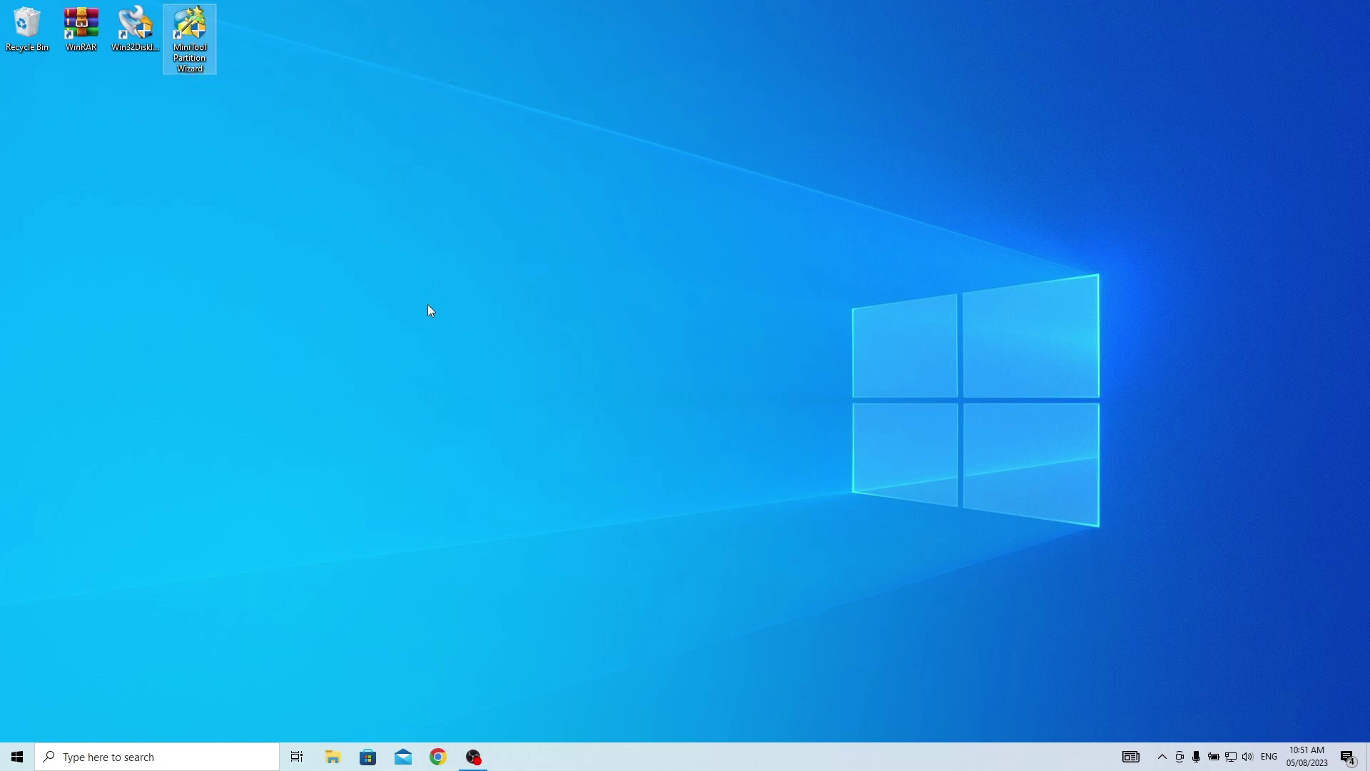
click(499, 417)
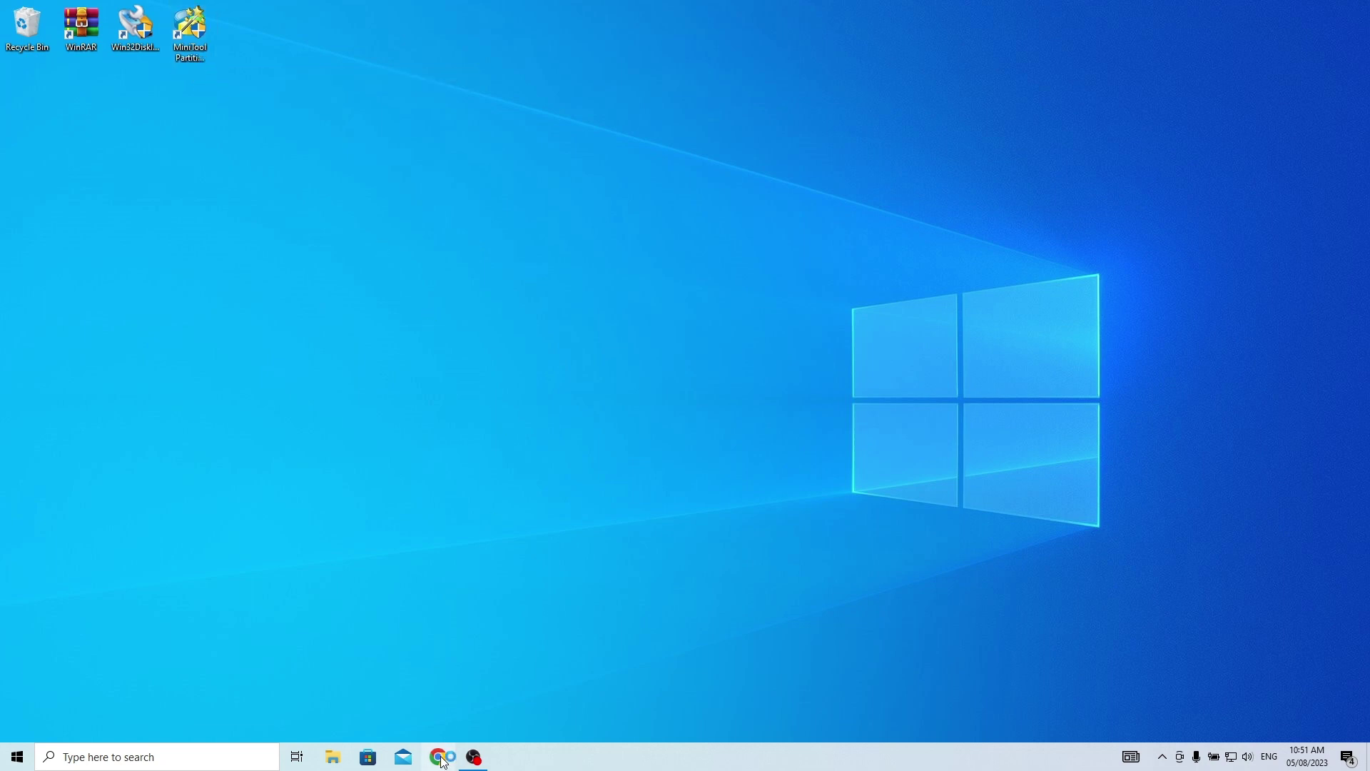
- In Chrome, search Google for "black seraph garlic os" and open the Patreon post GarlicOS for Anbernic RG35XX
click(438, 756)
click(565, 310)
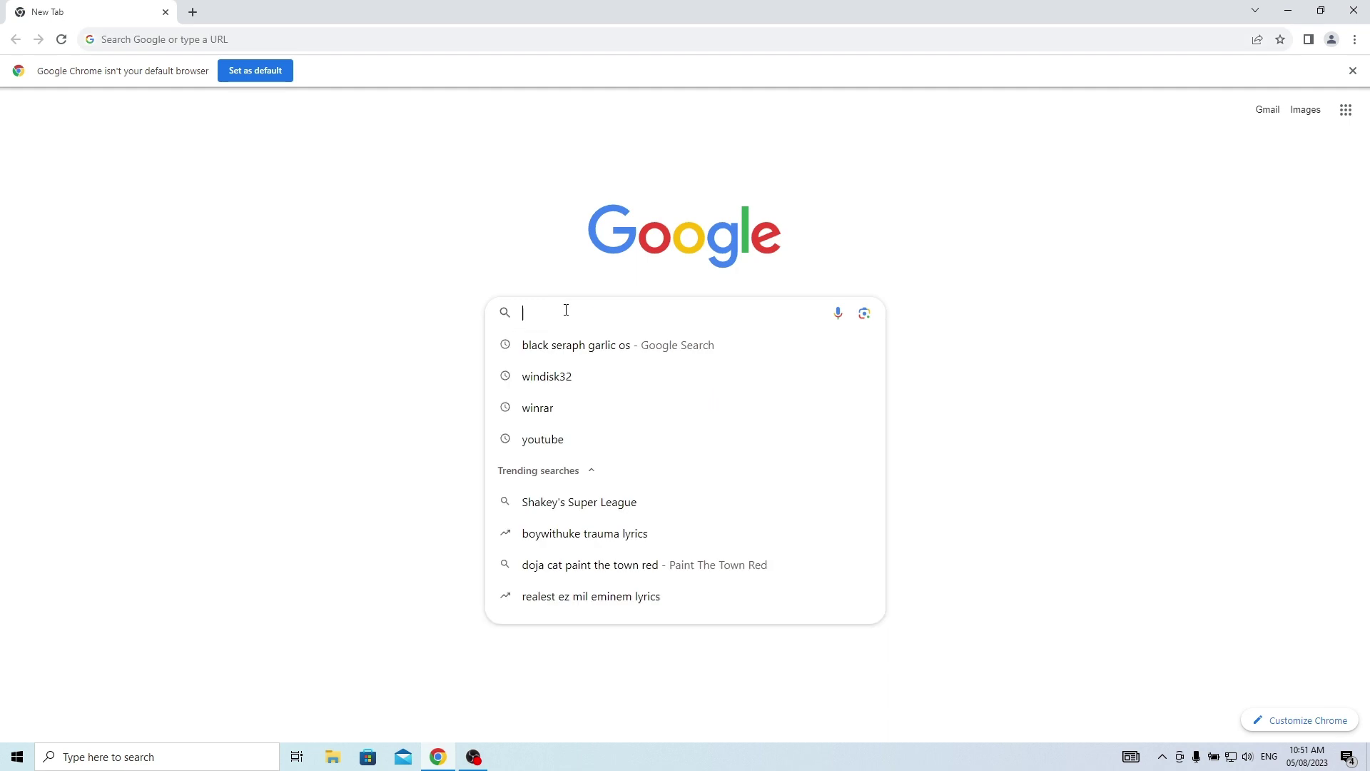
click(611, 352)
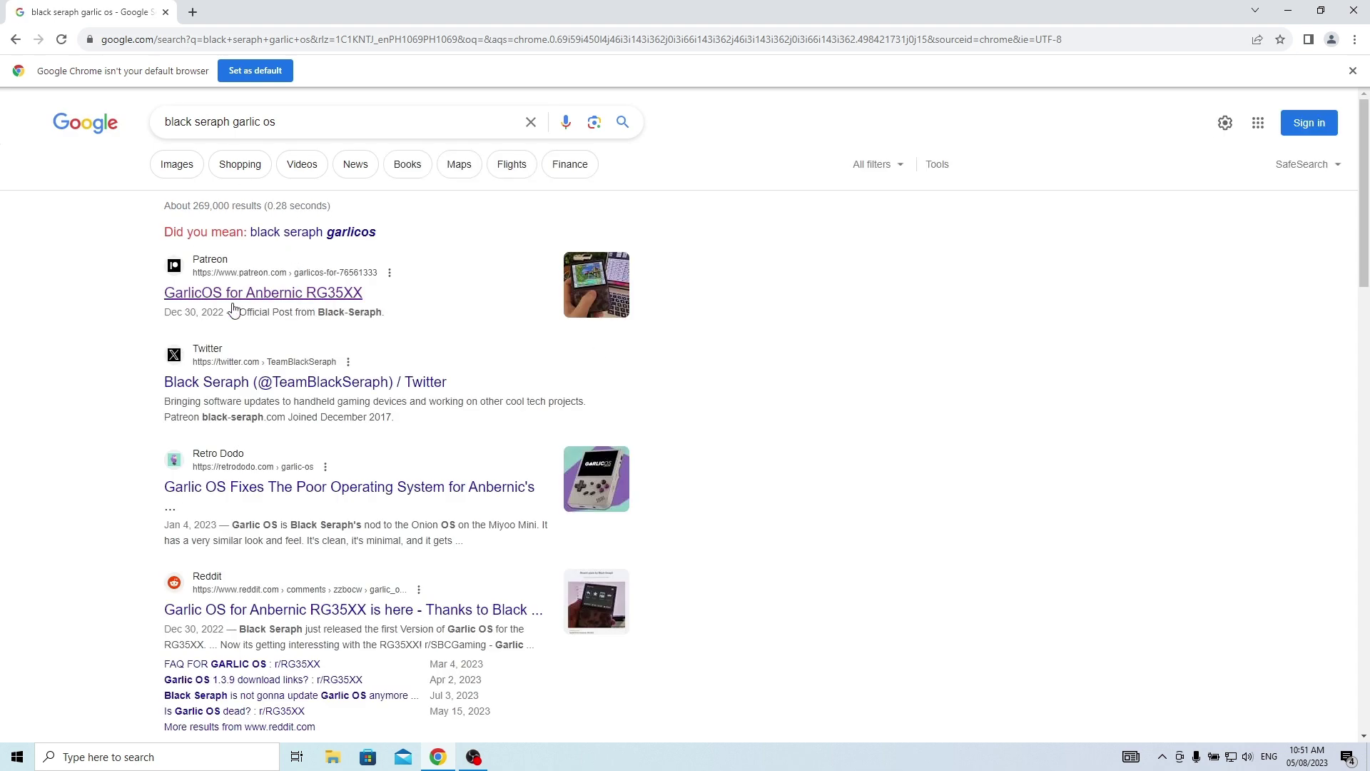
click(346, 298)
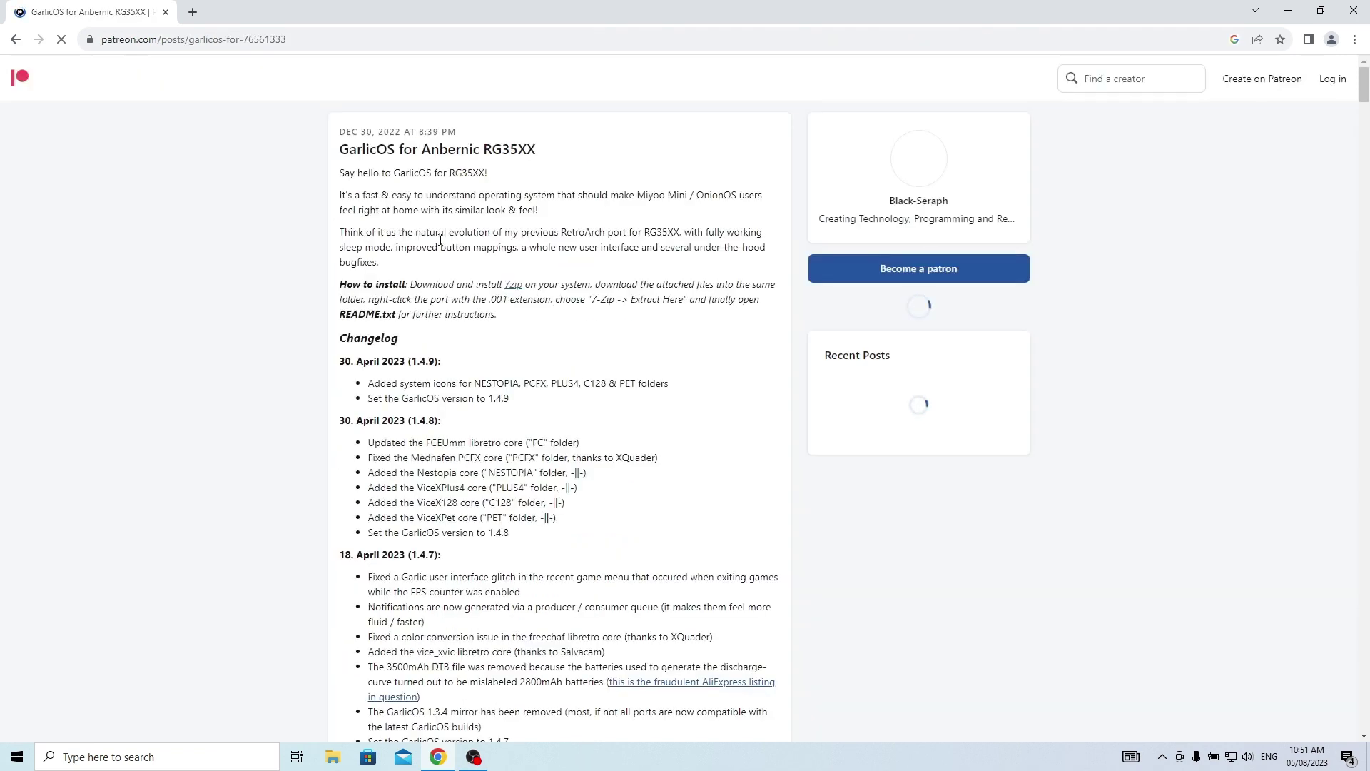
- Look through the GarlicOS post, from the installation notes down through the changelog
scroll(418, 322, down, 2)
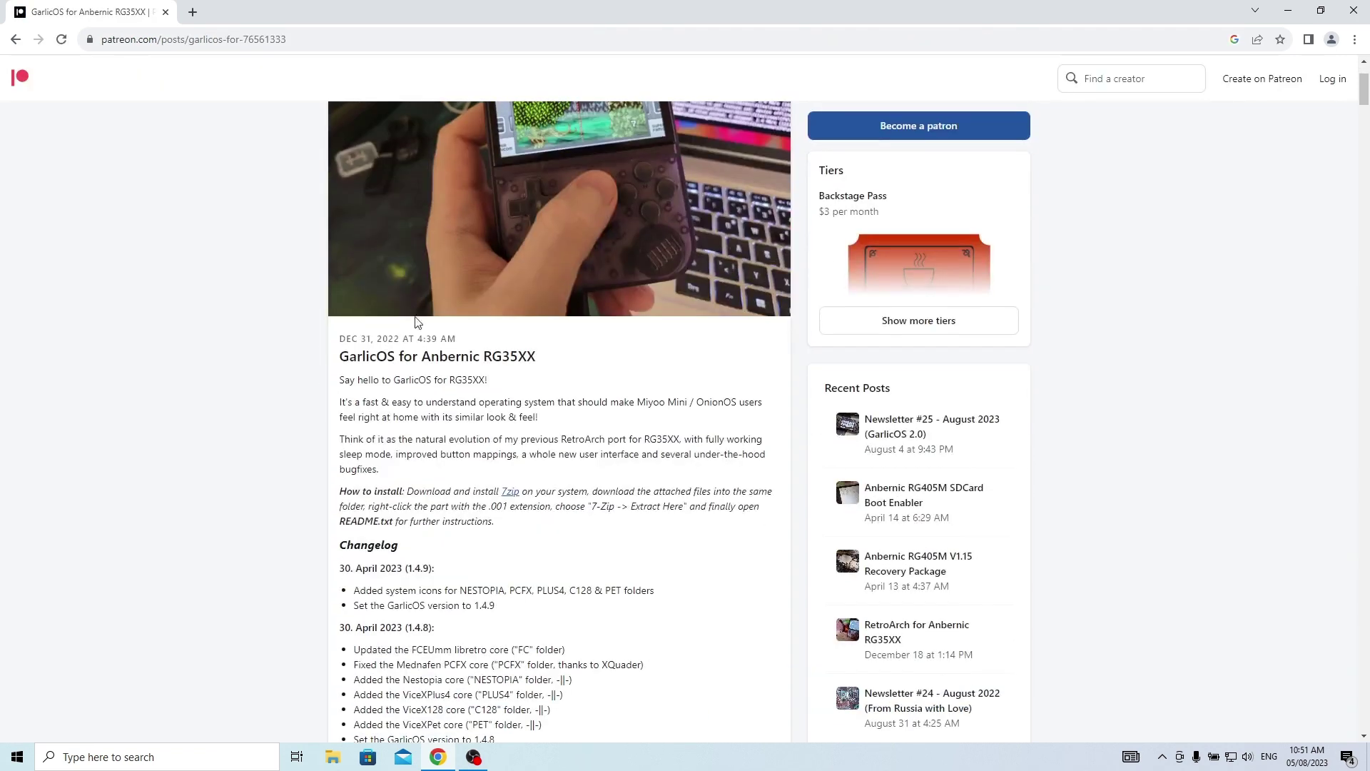
scroll(389, 468, down, 1)
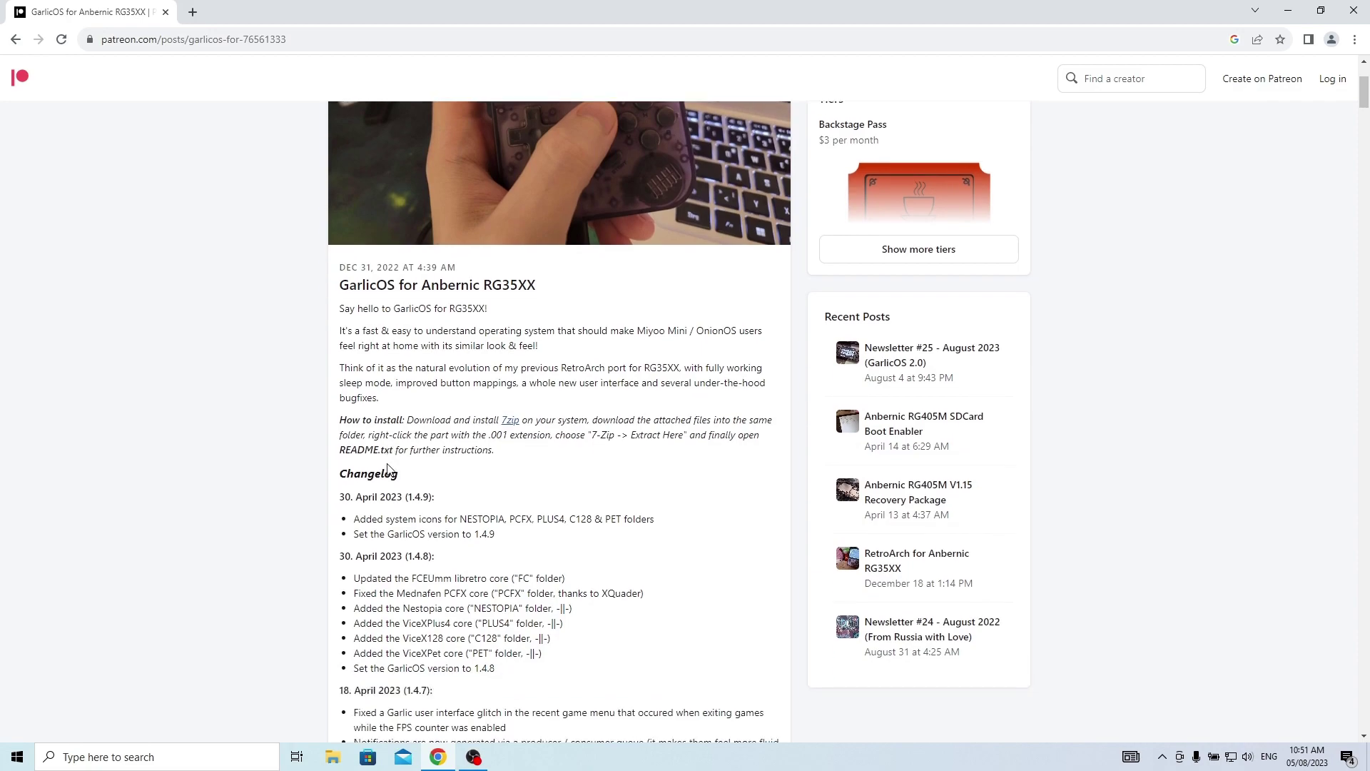
scroll(508, 378, up, 3)
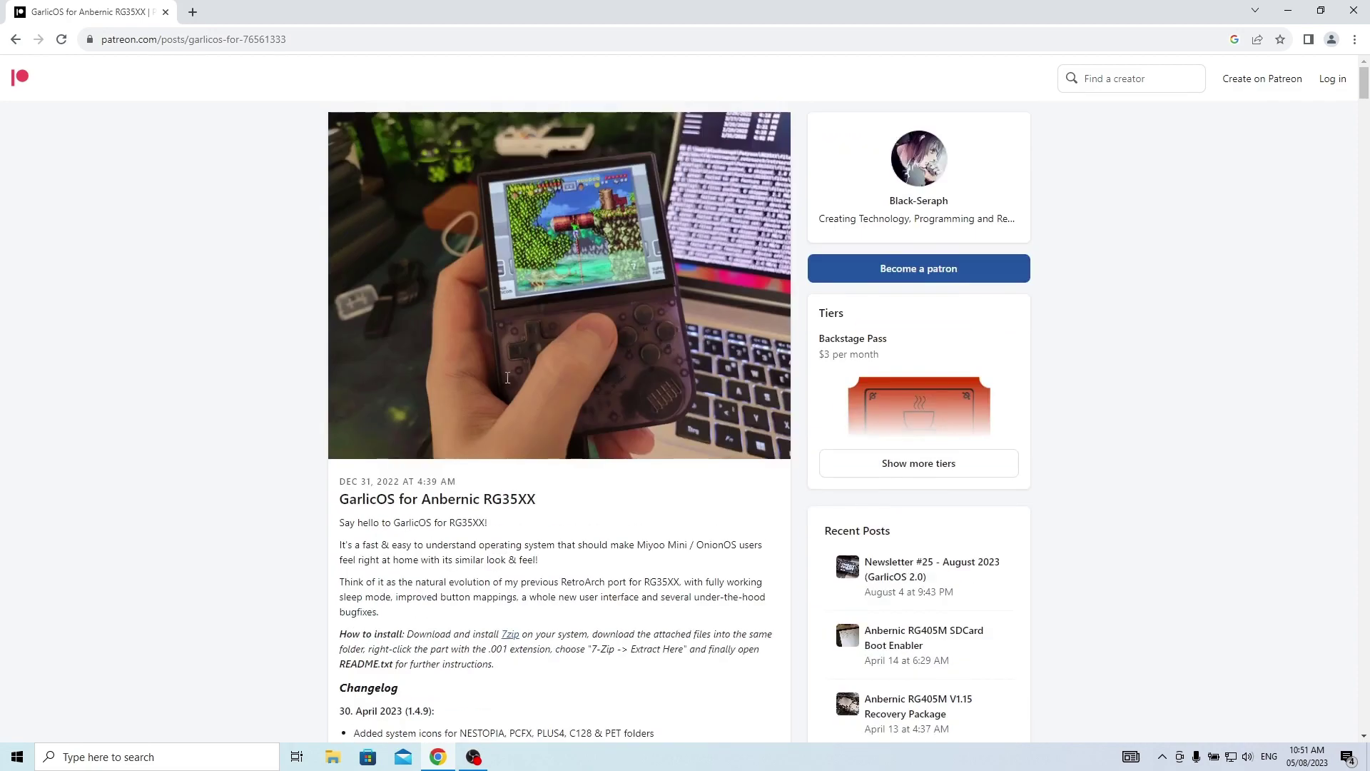
scroll(505, 368, down, 15)
scroll(503, 355, down, 3)
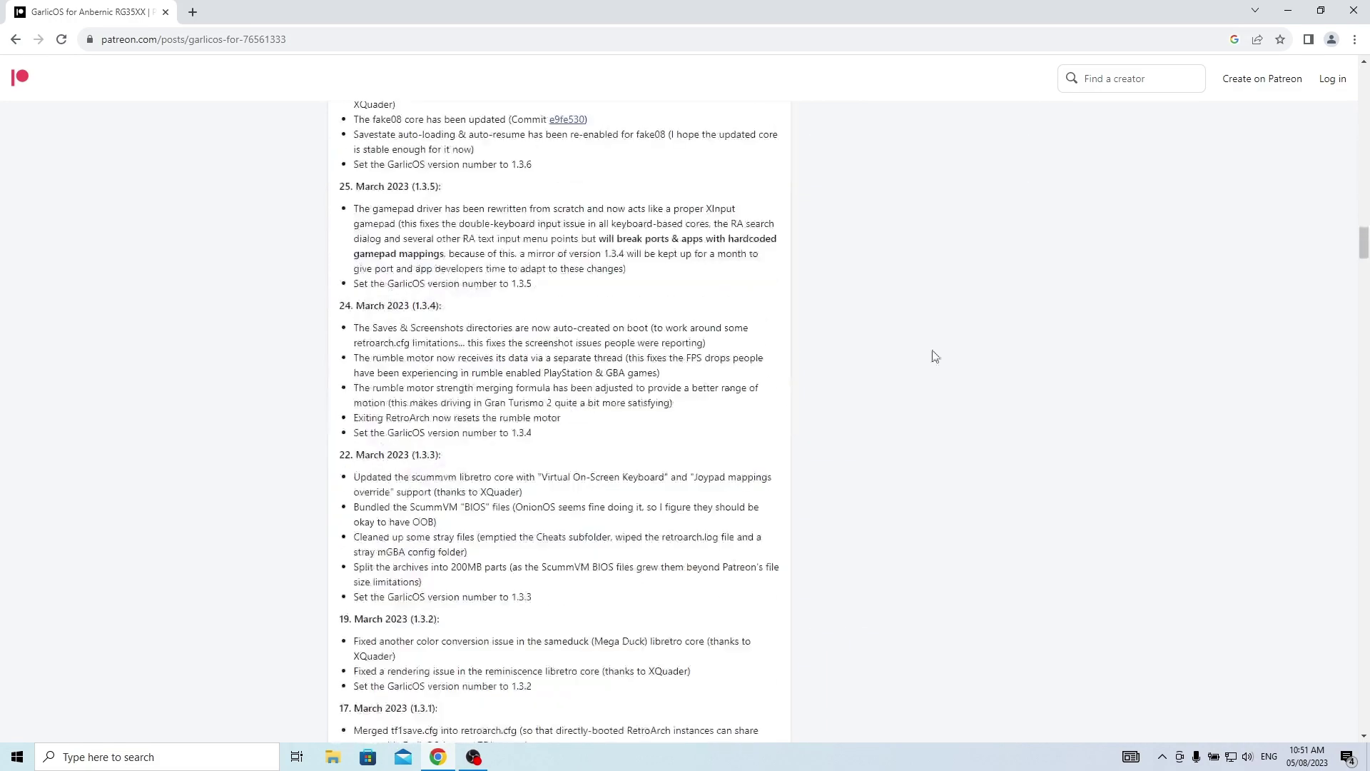
drag(1364, 243, 1366, 637)
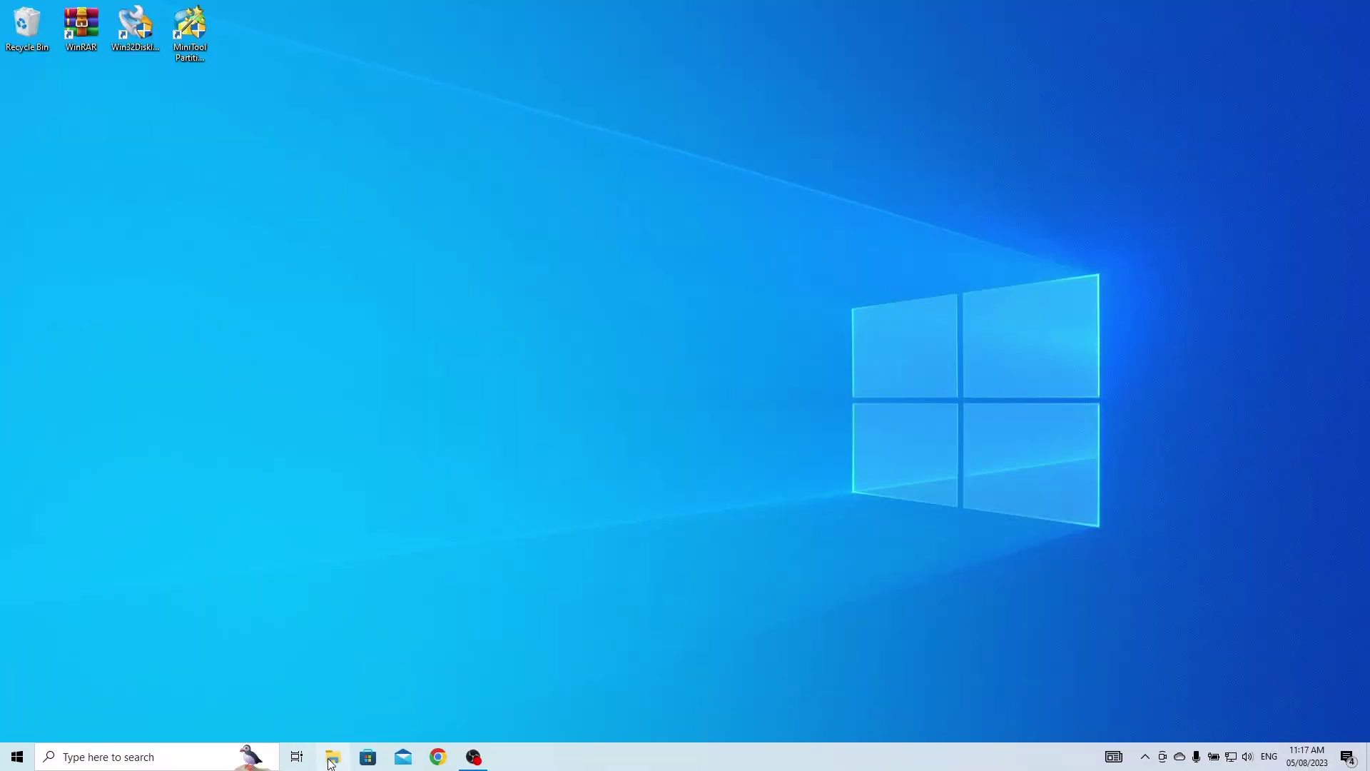
- In File Explorer, extract the RG35XX-MicroSDCardImage.7z archive in Downloads into a folder of the same name
click(330, 762)
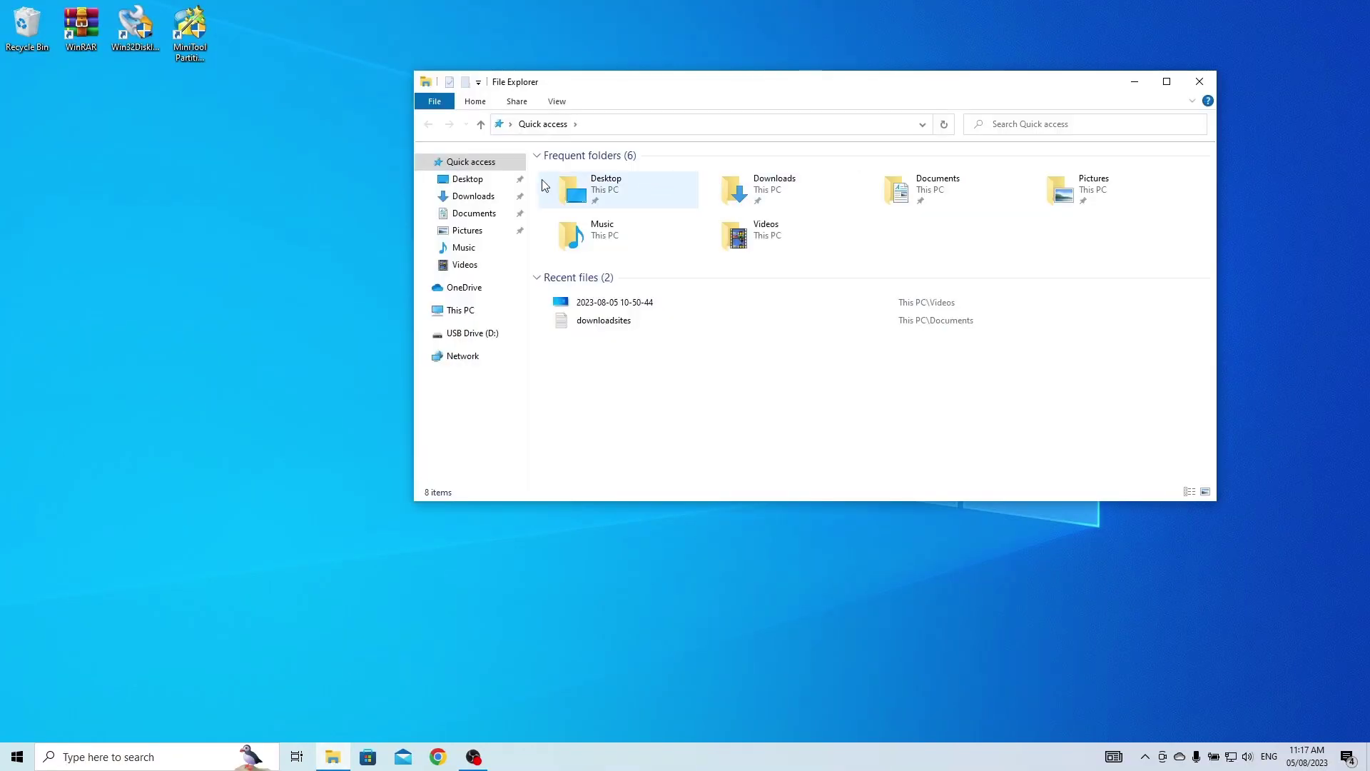
click(484, 204)
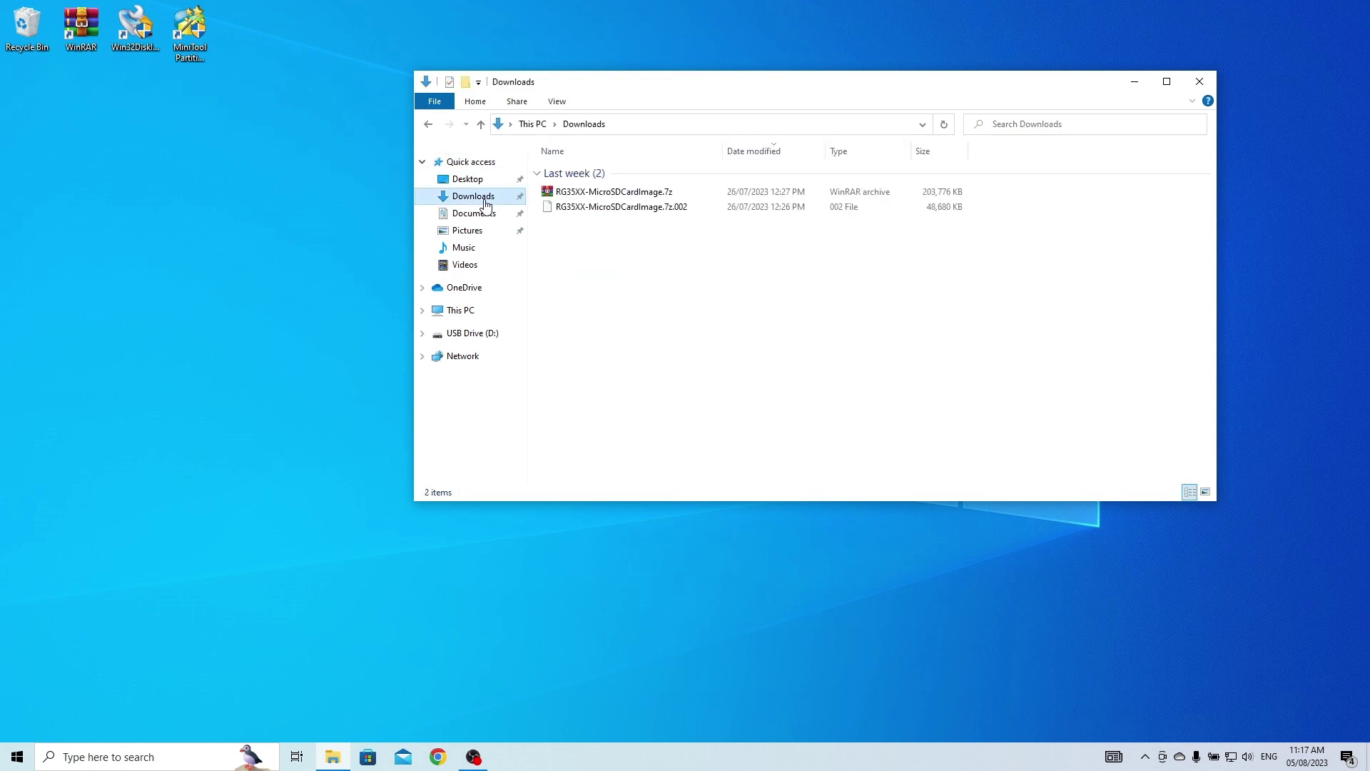
click(622, 194)
right_click(623, 199)
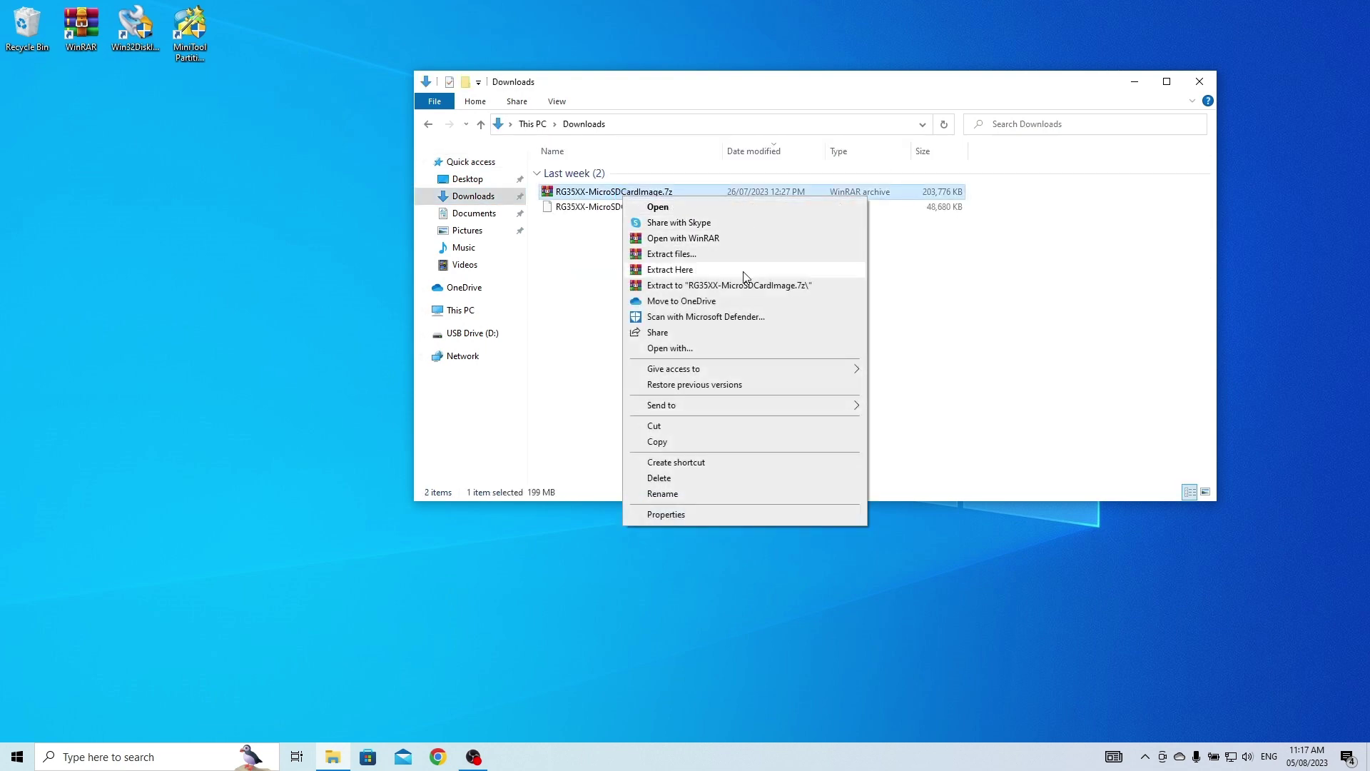
click(790, 286)
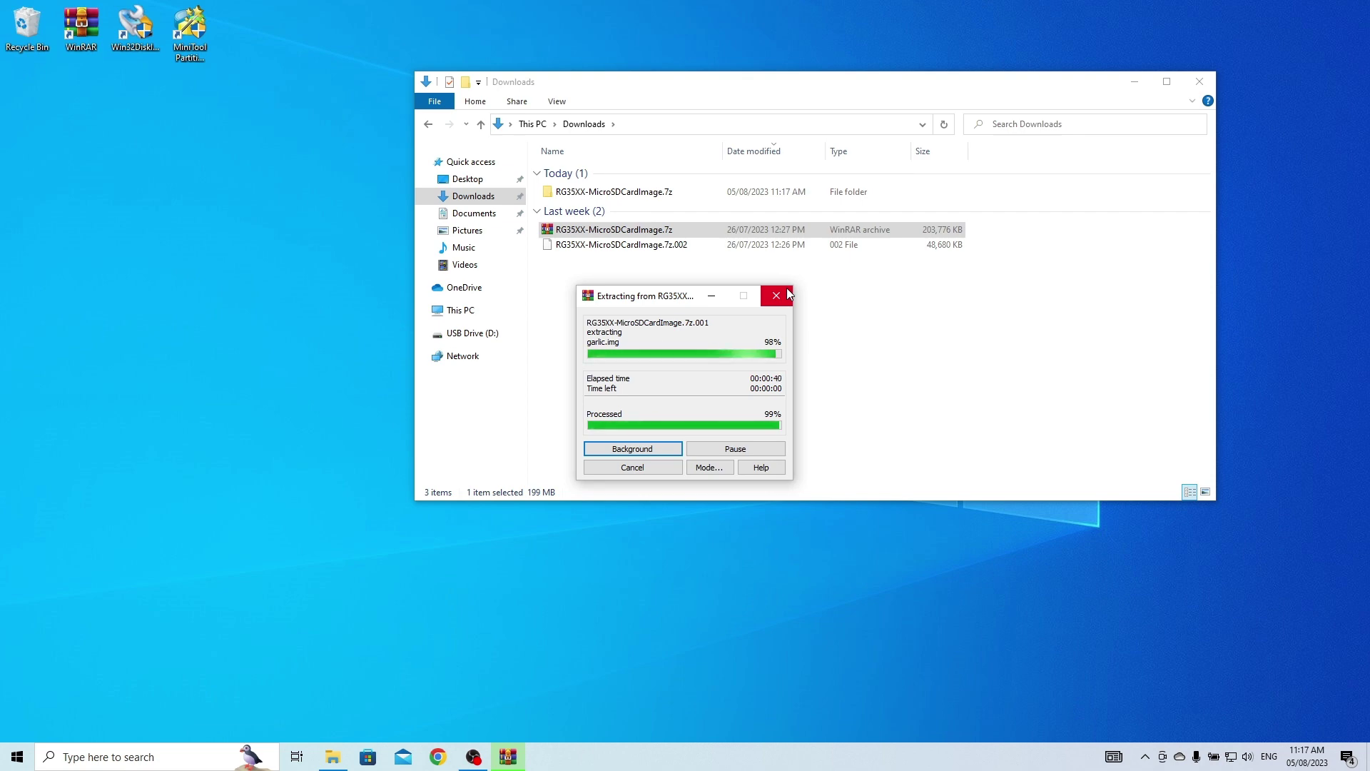
- Read the installation instructions in the README of the extracted RG35XX-MicroSDCardImage.7z folder, and close the file and folder
double_click(623, 194)
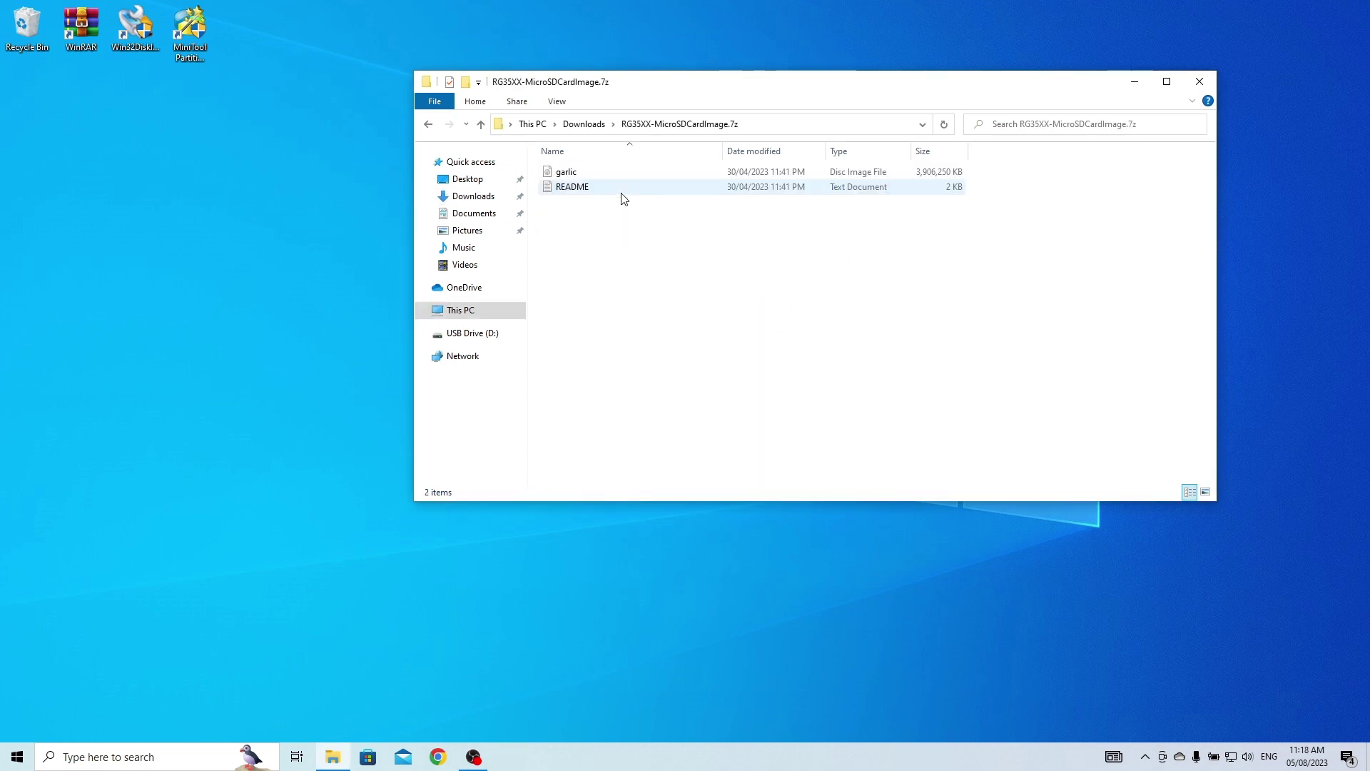
click(587, 176)
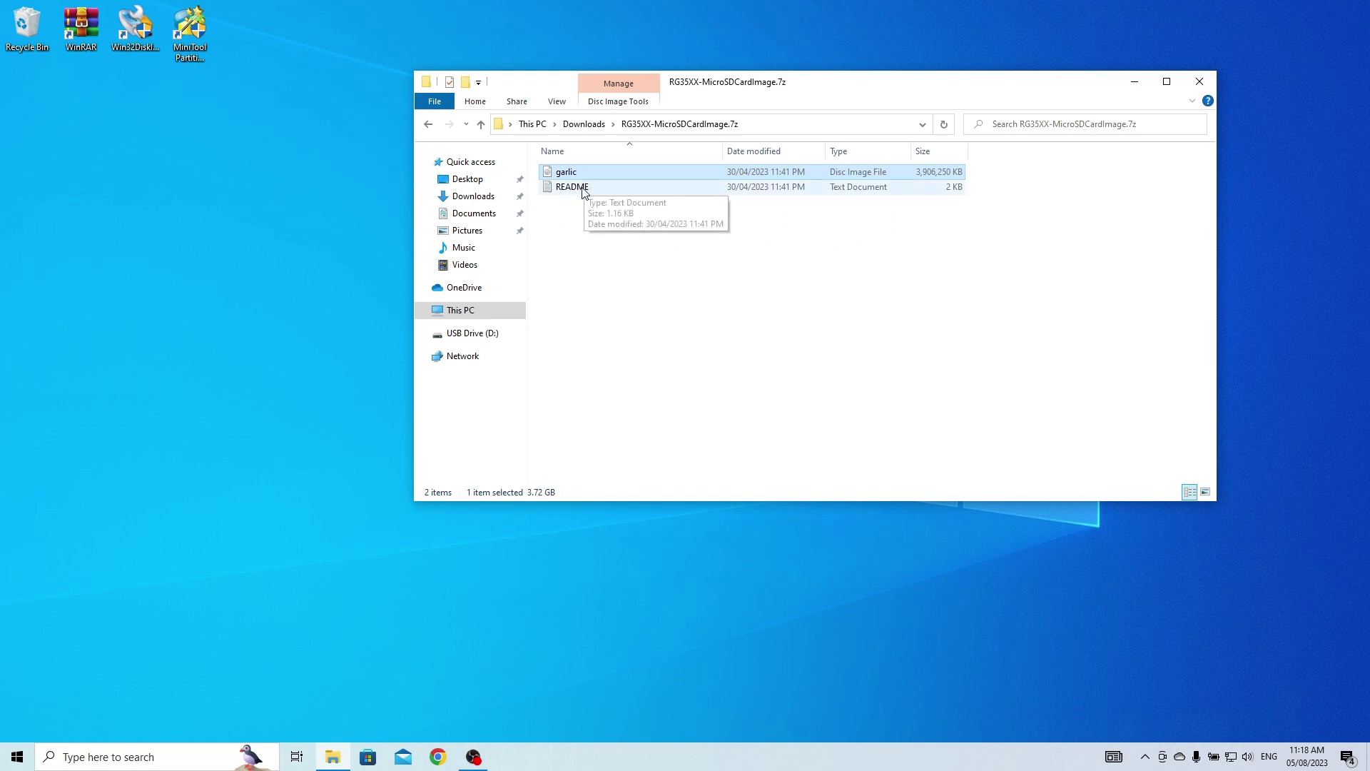
click(584, 190)
double_click(584, 188)
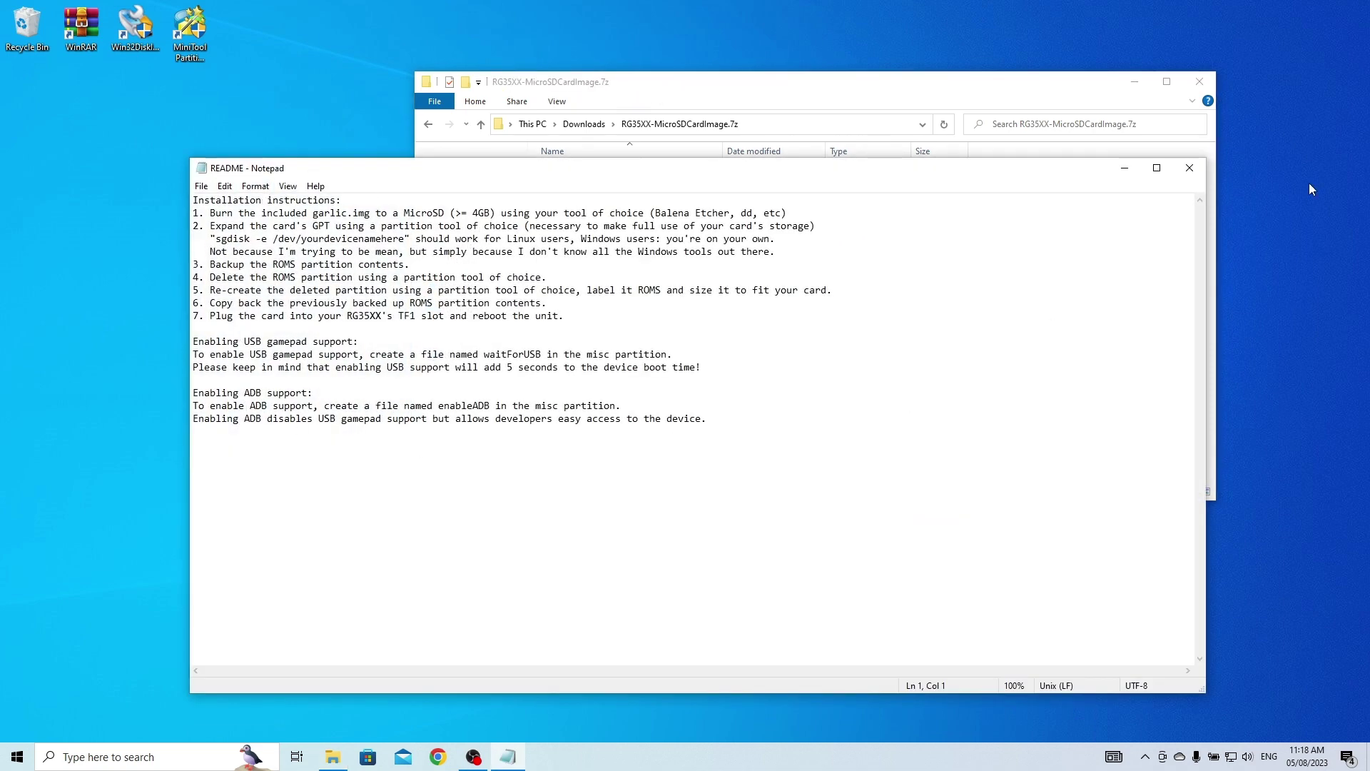
click(1195, 171)
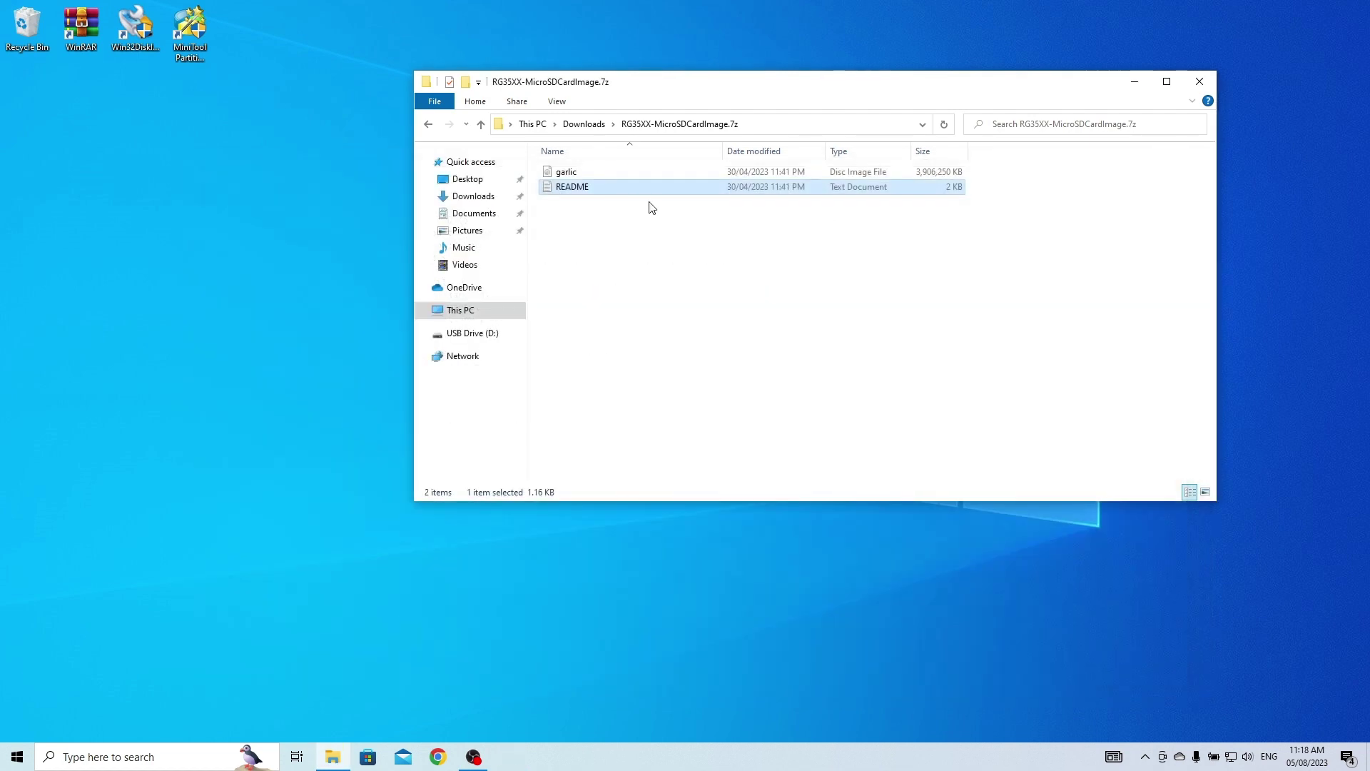
click(1200, 84)
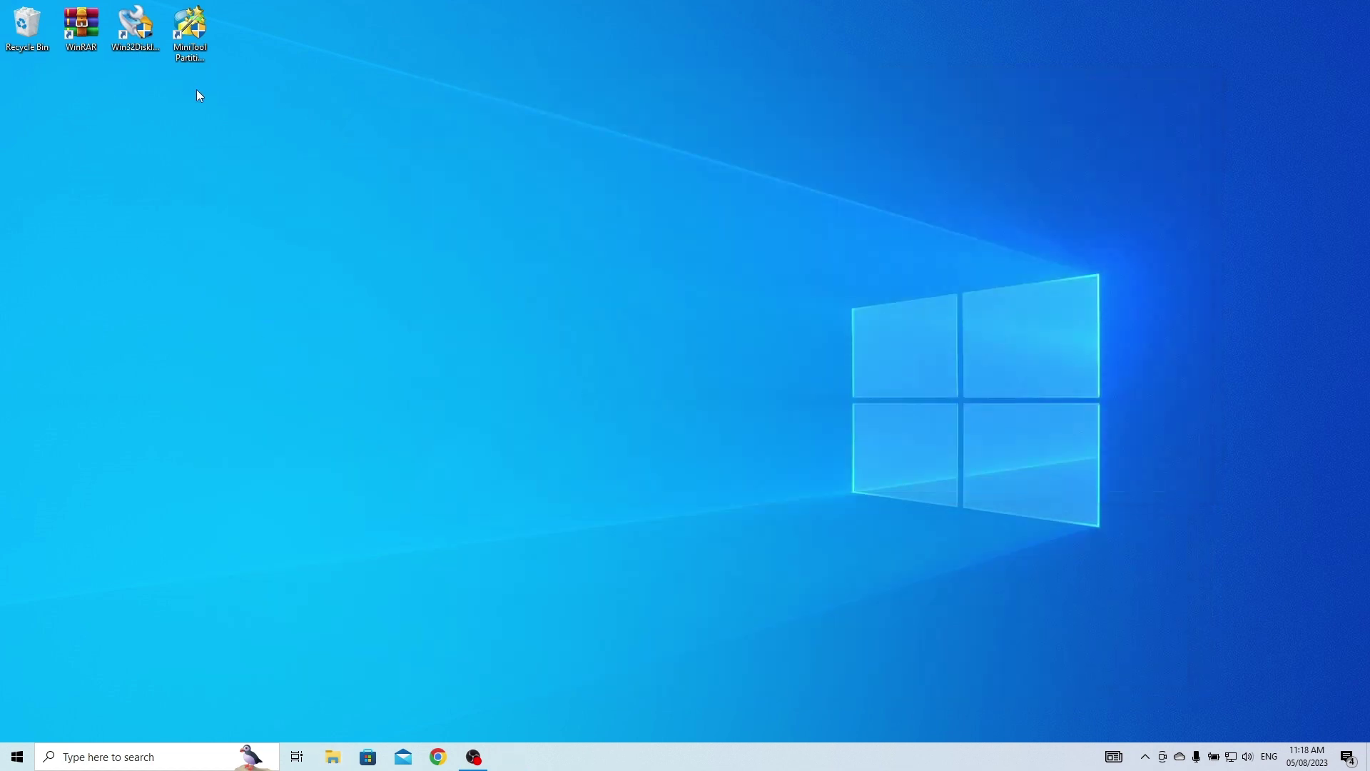
- Check the SD card's drive letter and load garlic.img from the extracted Downloads folder as the image file in Win32 Disk Imager
double_click(136, 32)
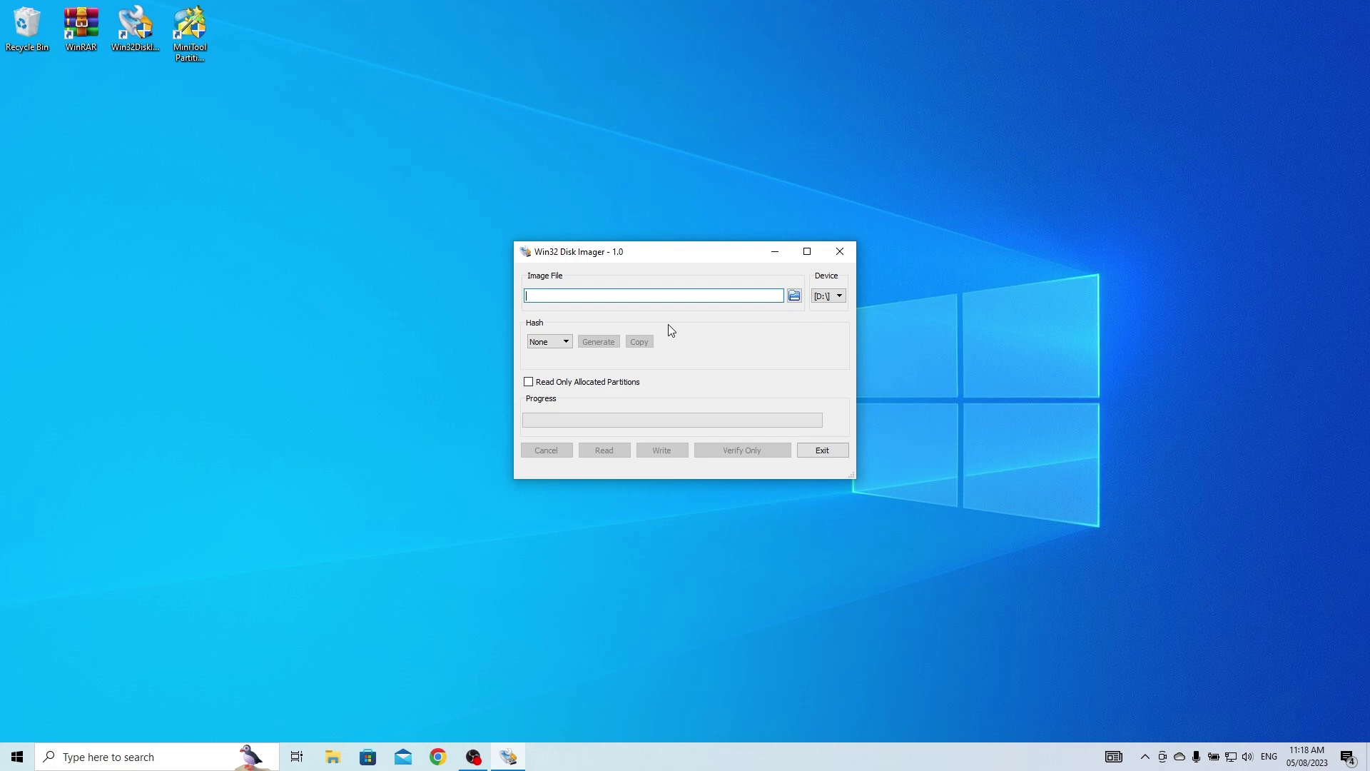
click(337, 756)
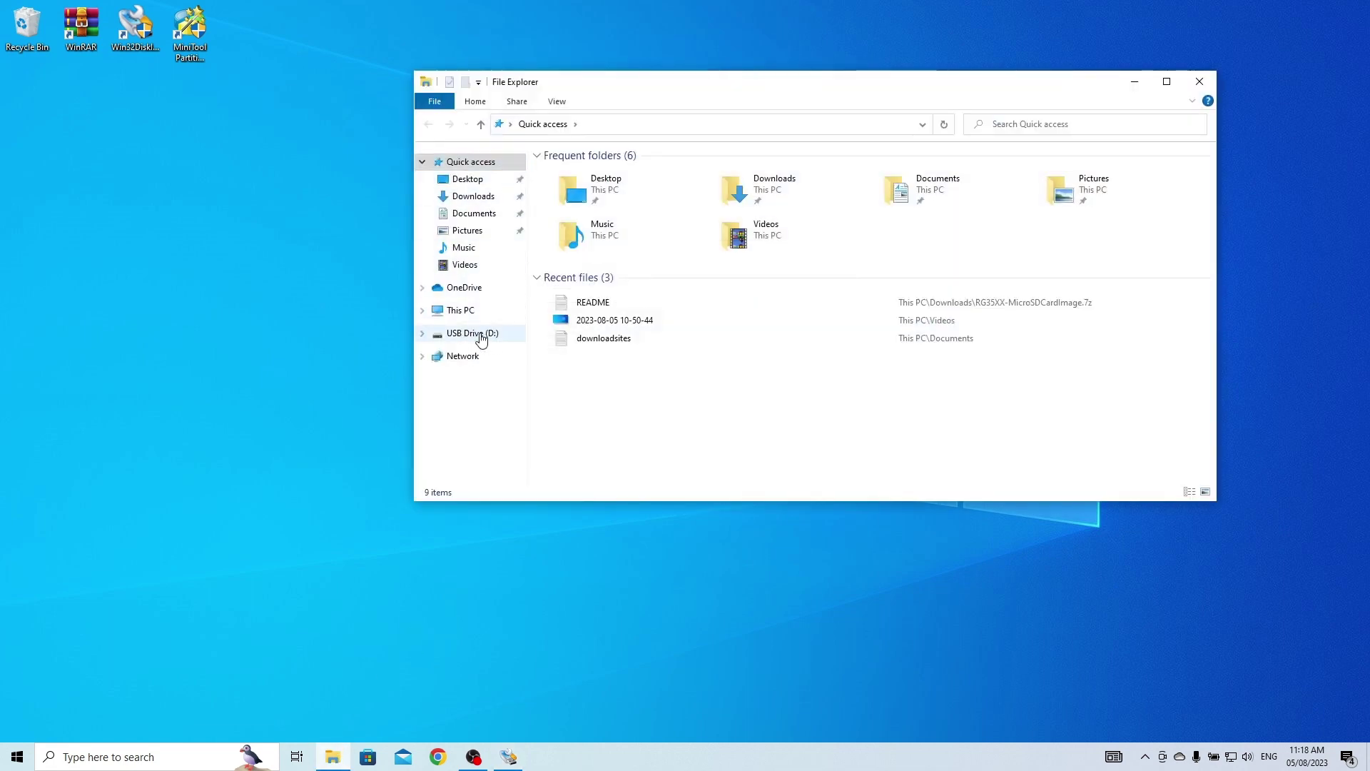
click(1200, 81)
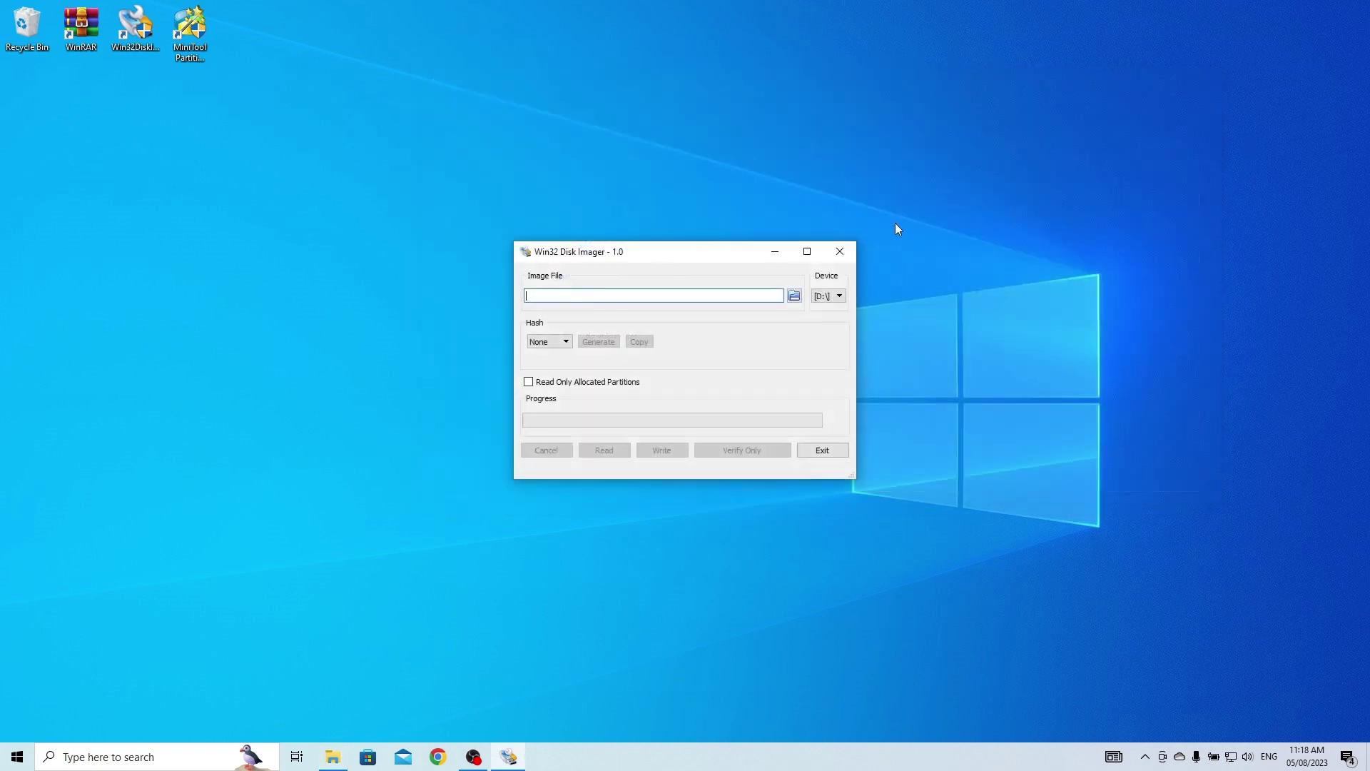
click(795, 296)
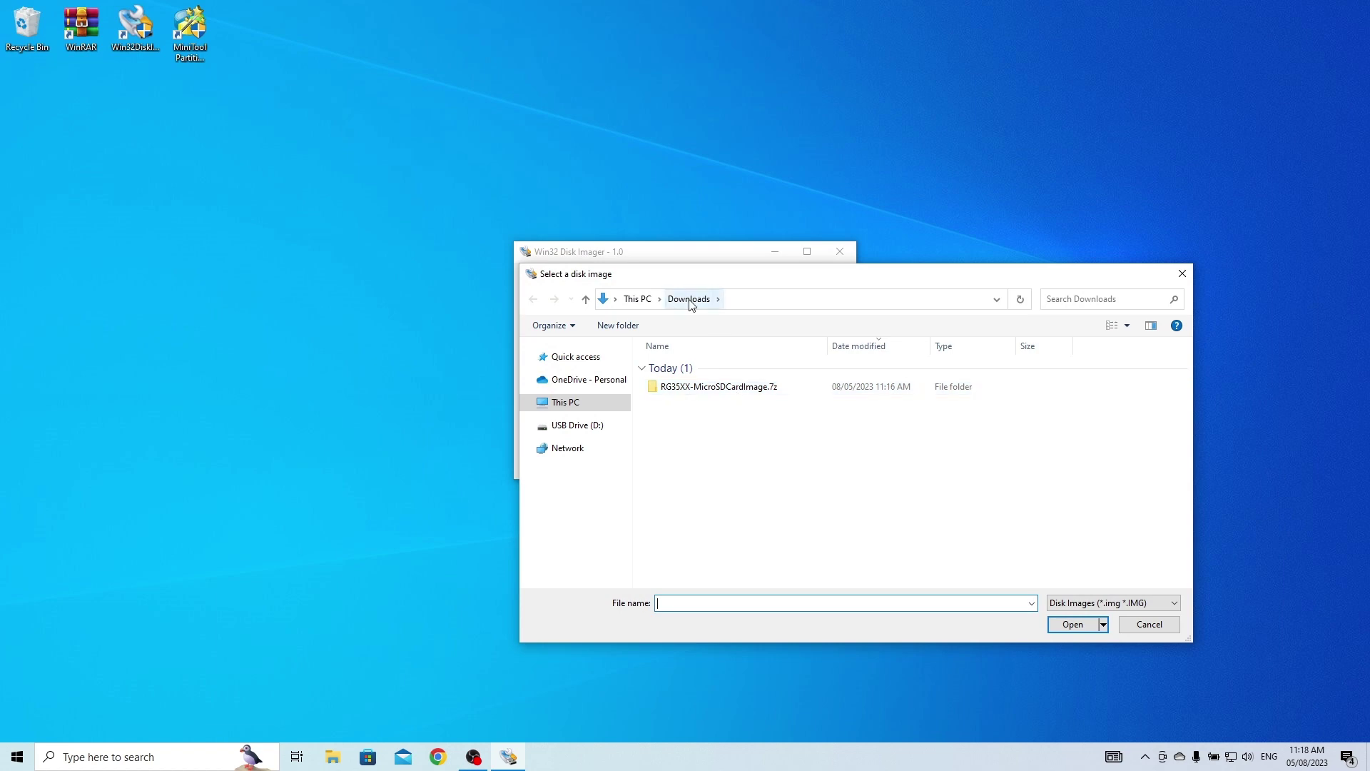
double_click(730, 393)
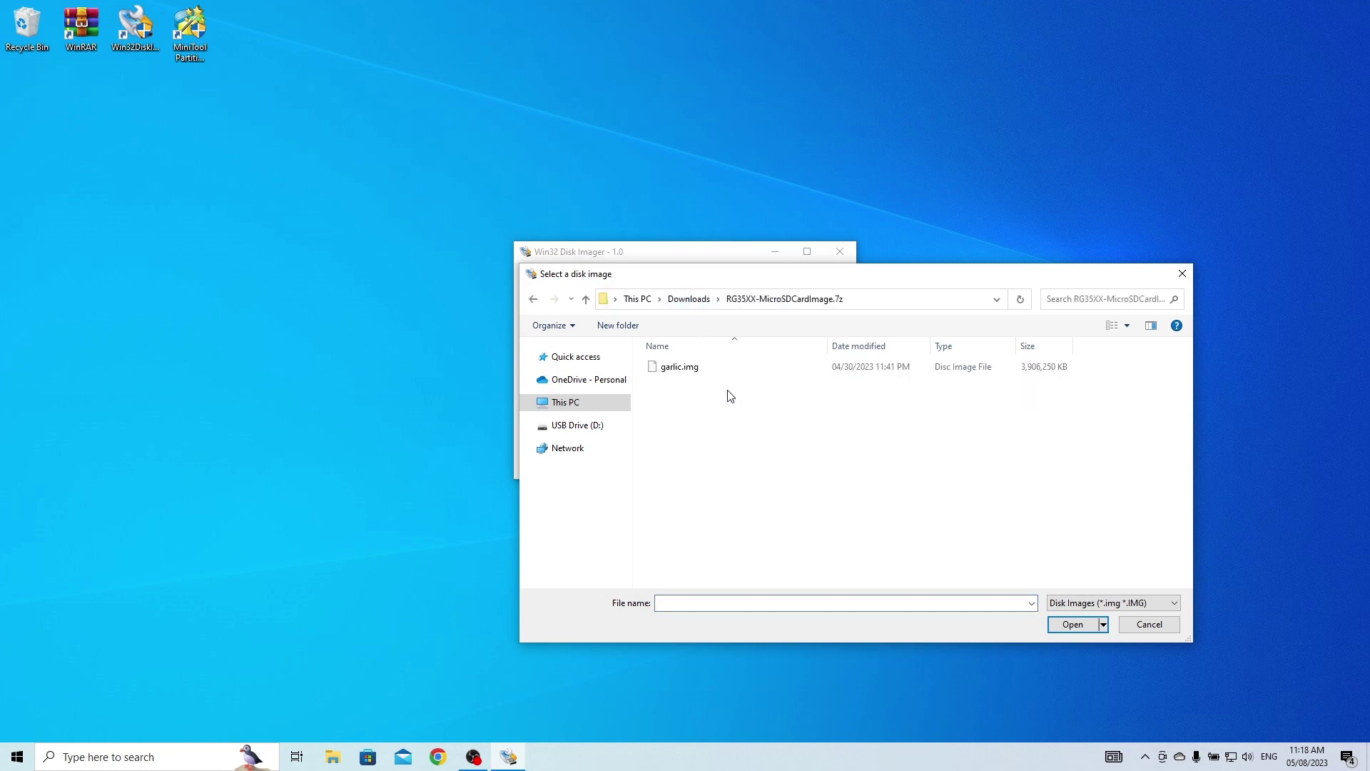
click(697, 369)
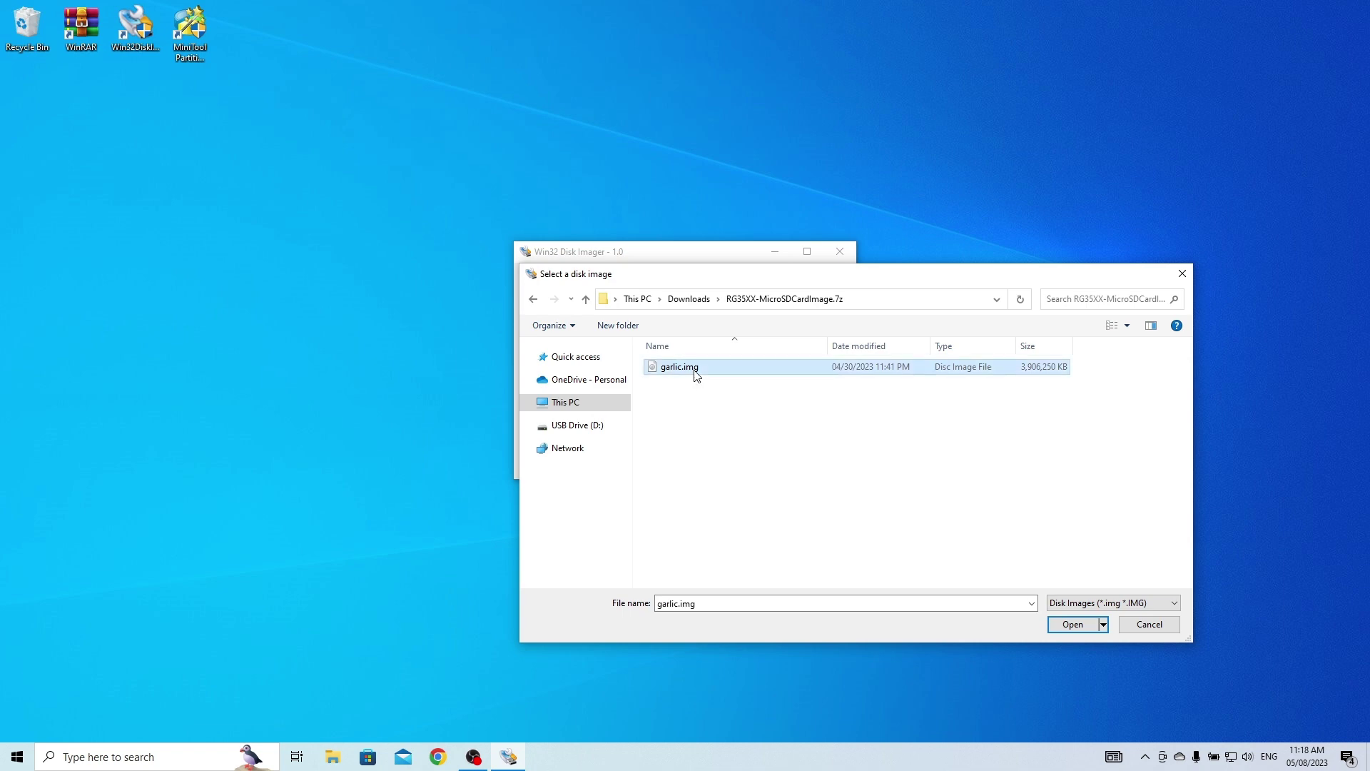
click(1074, 626)
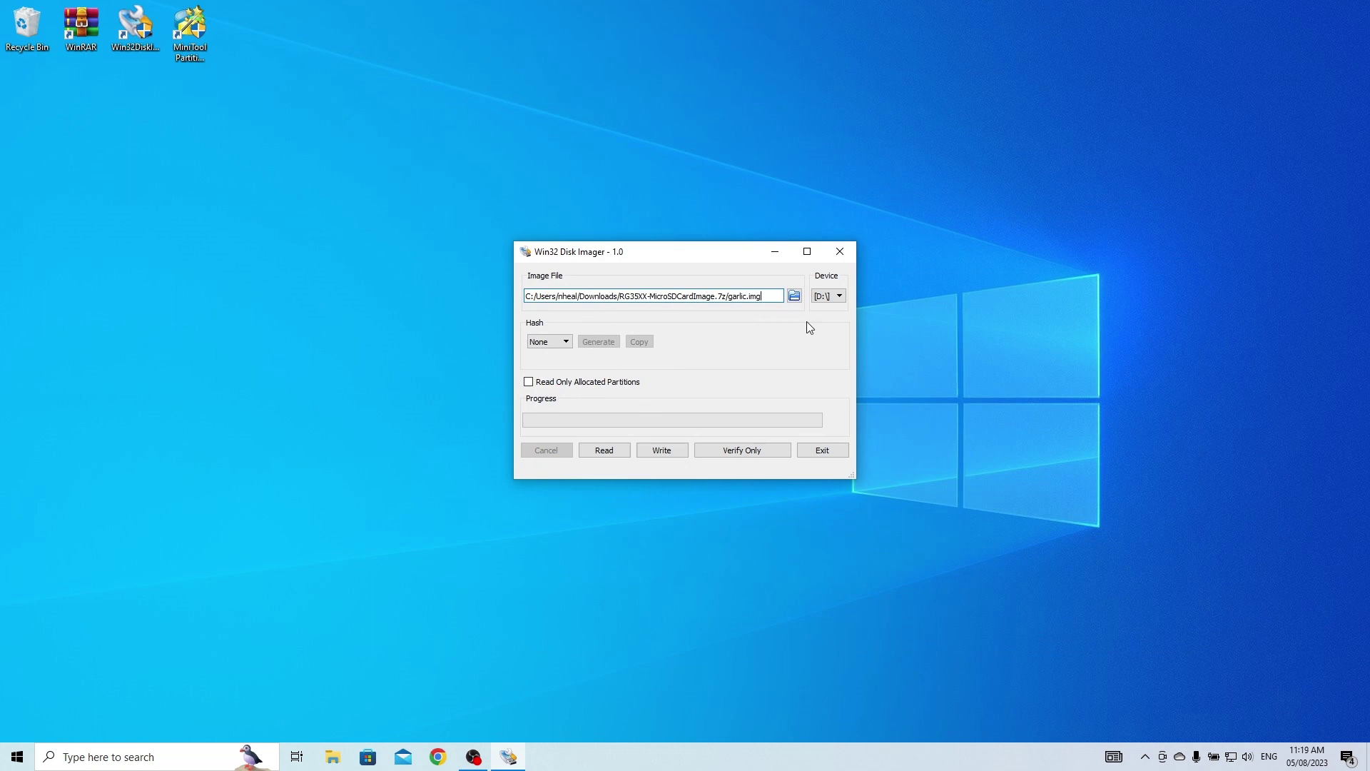
- Write the garlic.img image to device D:, accepting the overwrite, and close Win32 Disk Imager
click(664, 451)
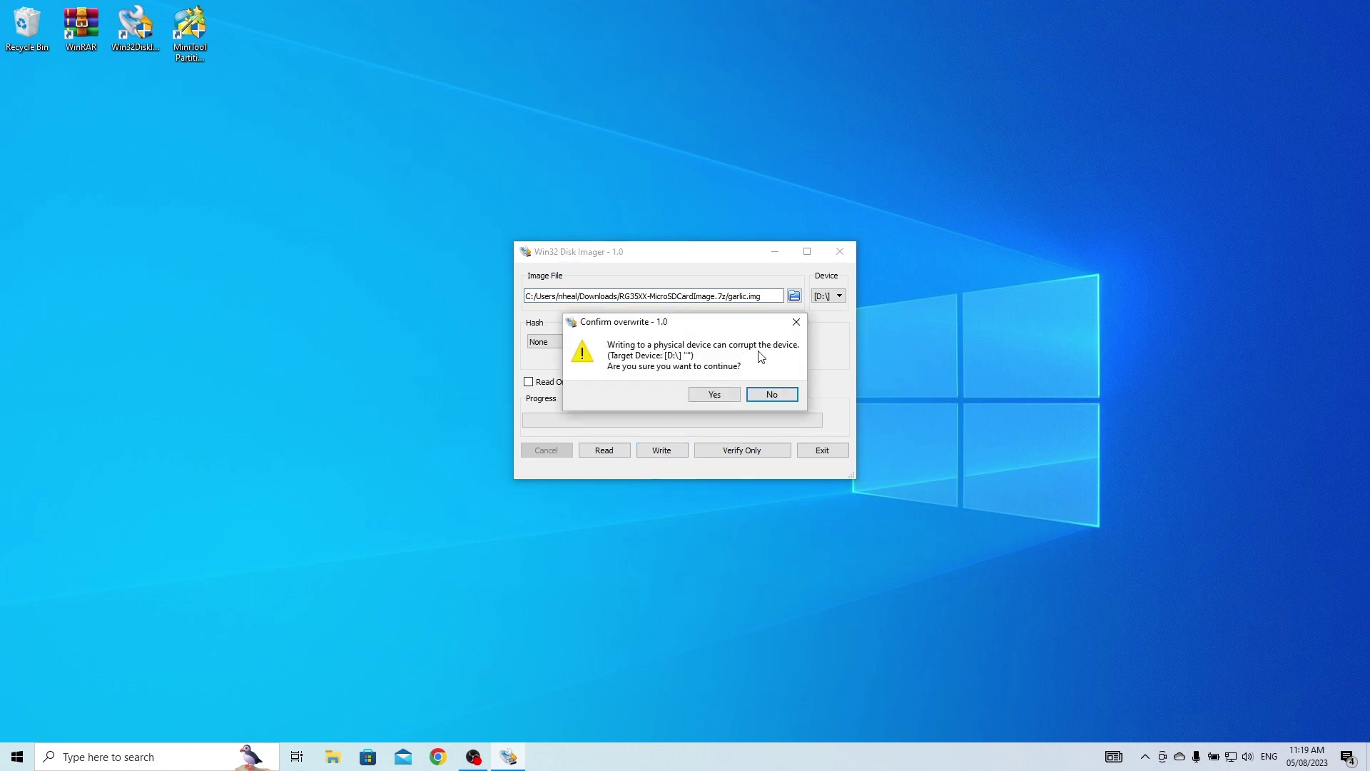
click(713, 395)
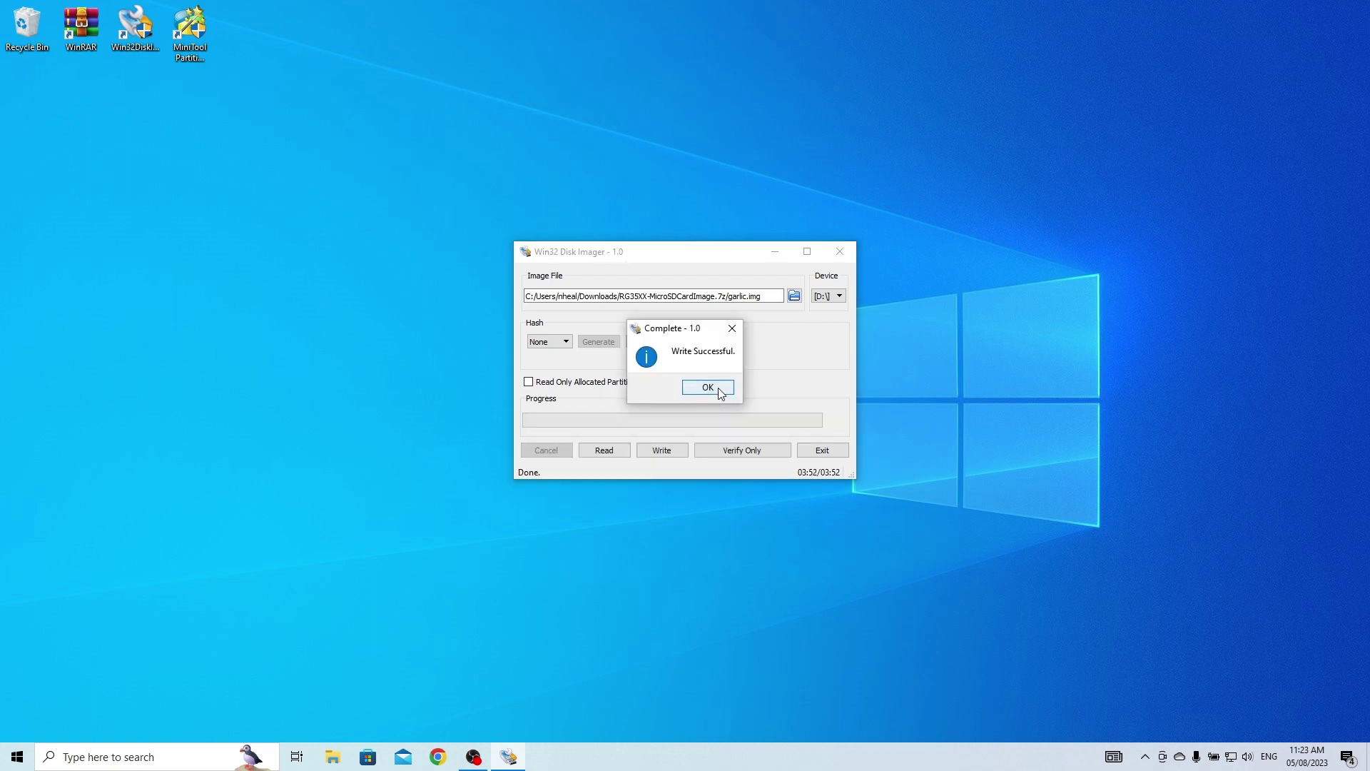
click(708, 387)
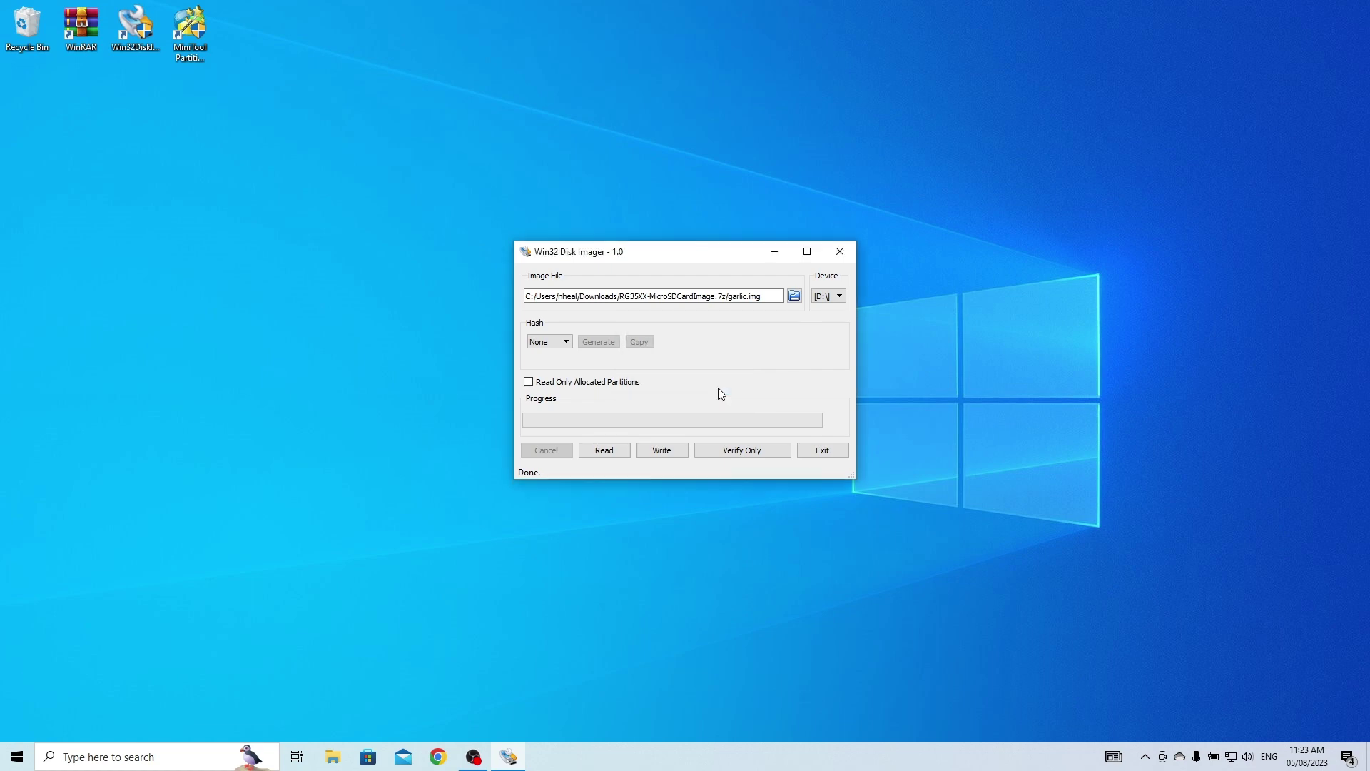
key(alt+F4)
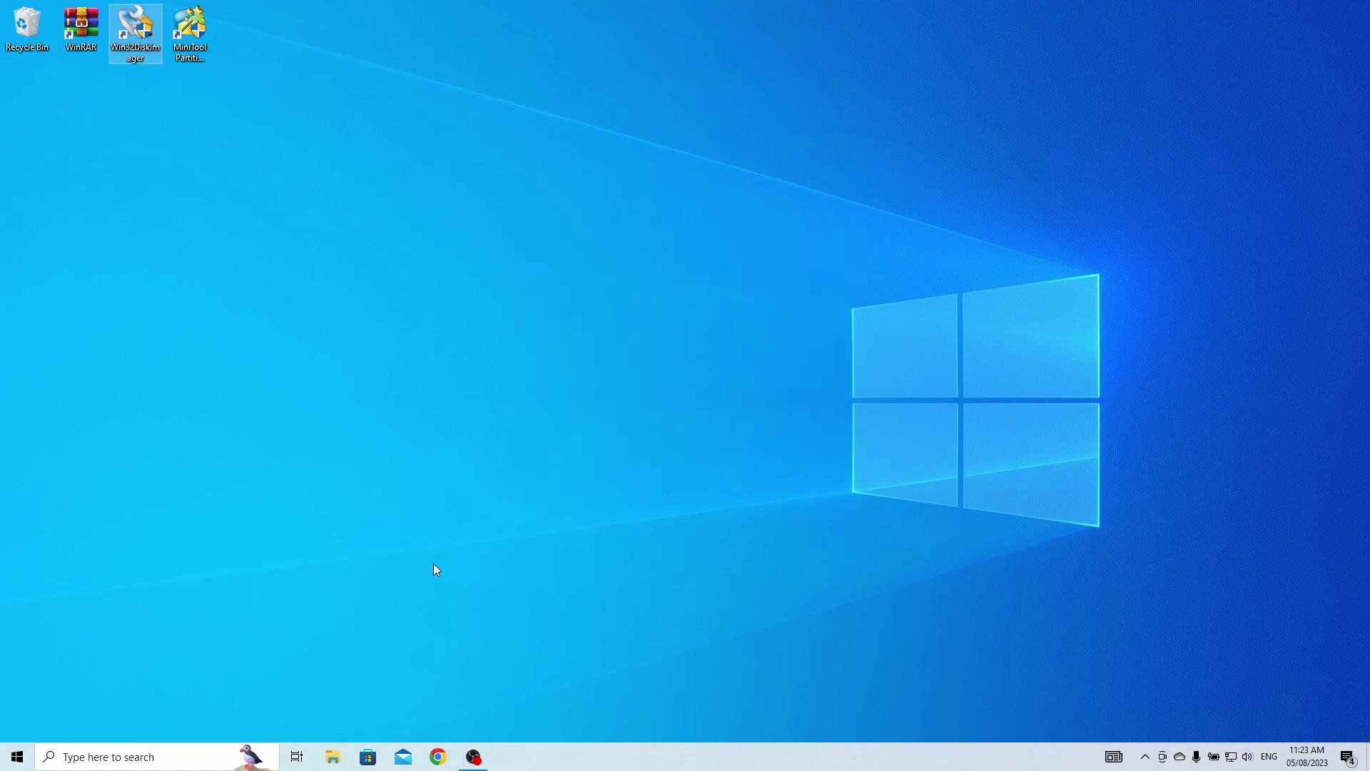
- In File Explorer, examine the contents of USB Drive (H:) on the flashed card and close the window
click(333, 756)
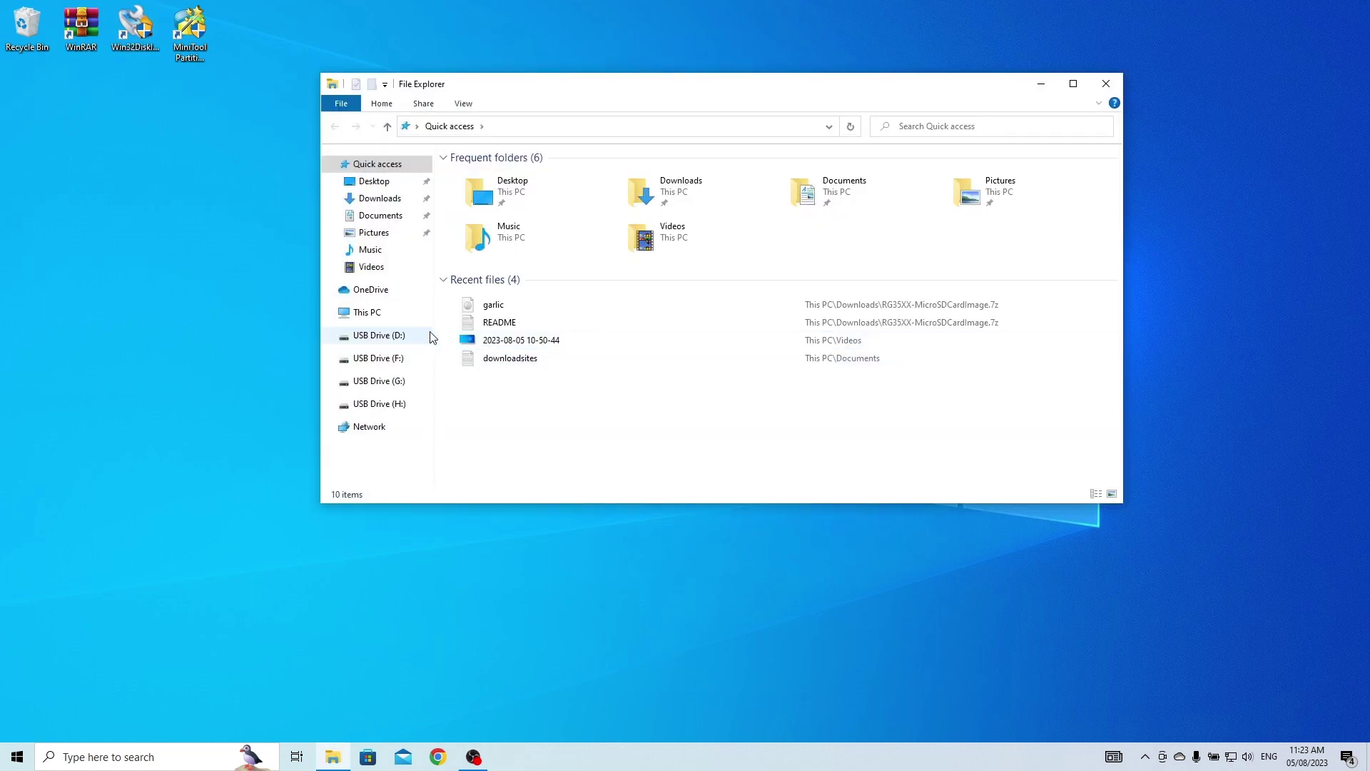
click(383, 406)
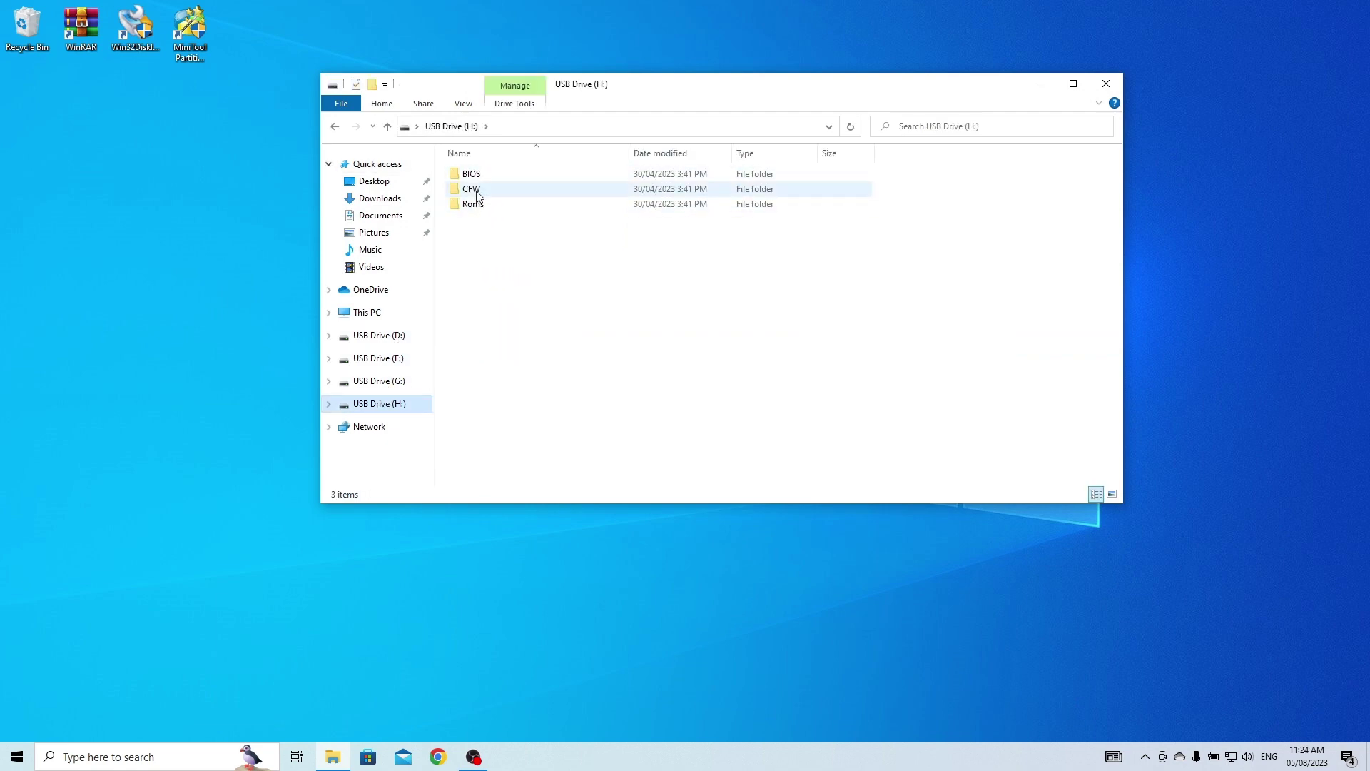
click(1115, 85)
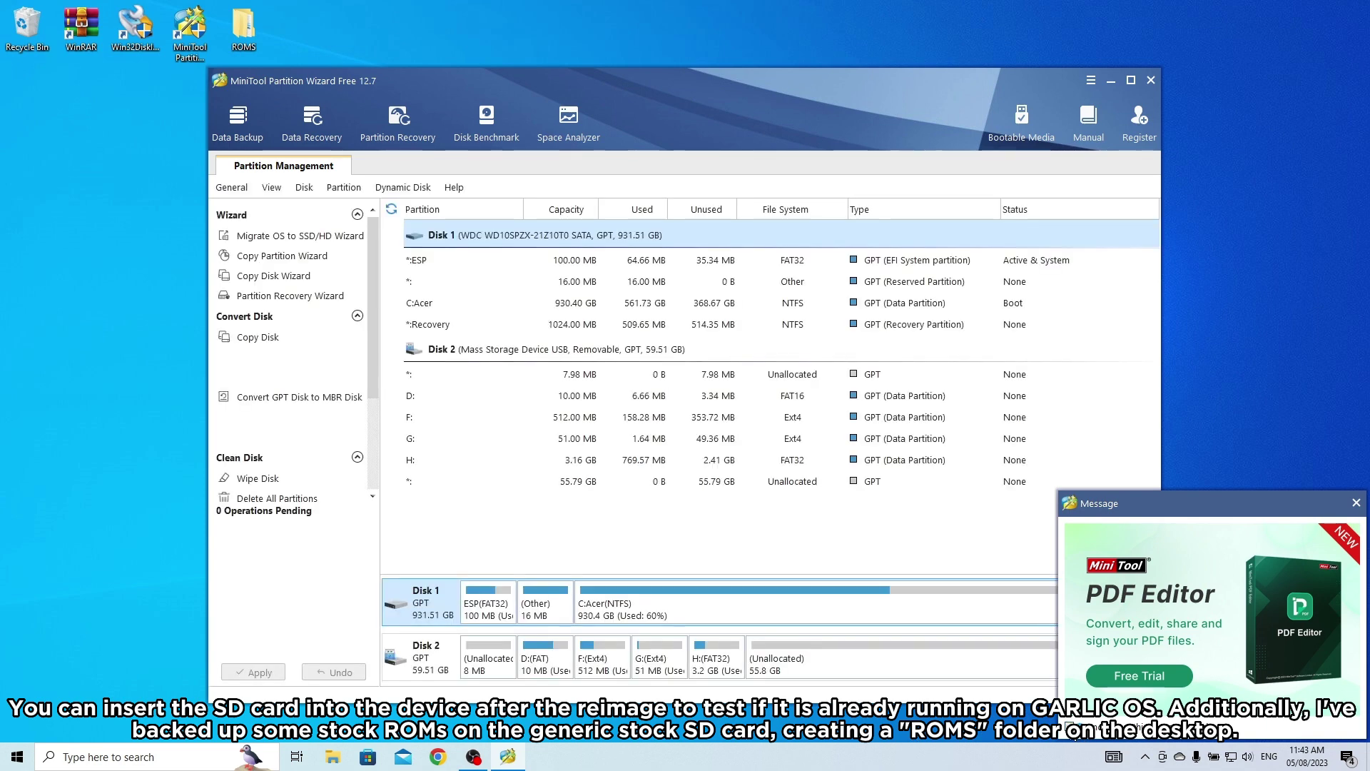
- Dismiss the PDF Editor ad, resize Disk 2's H: partition to 58.94 GB using all unallocated space after it, and apply the pending change
click(1356, 503)
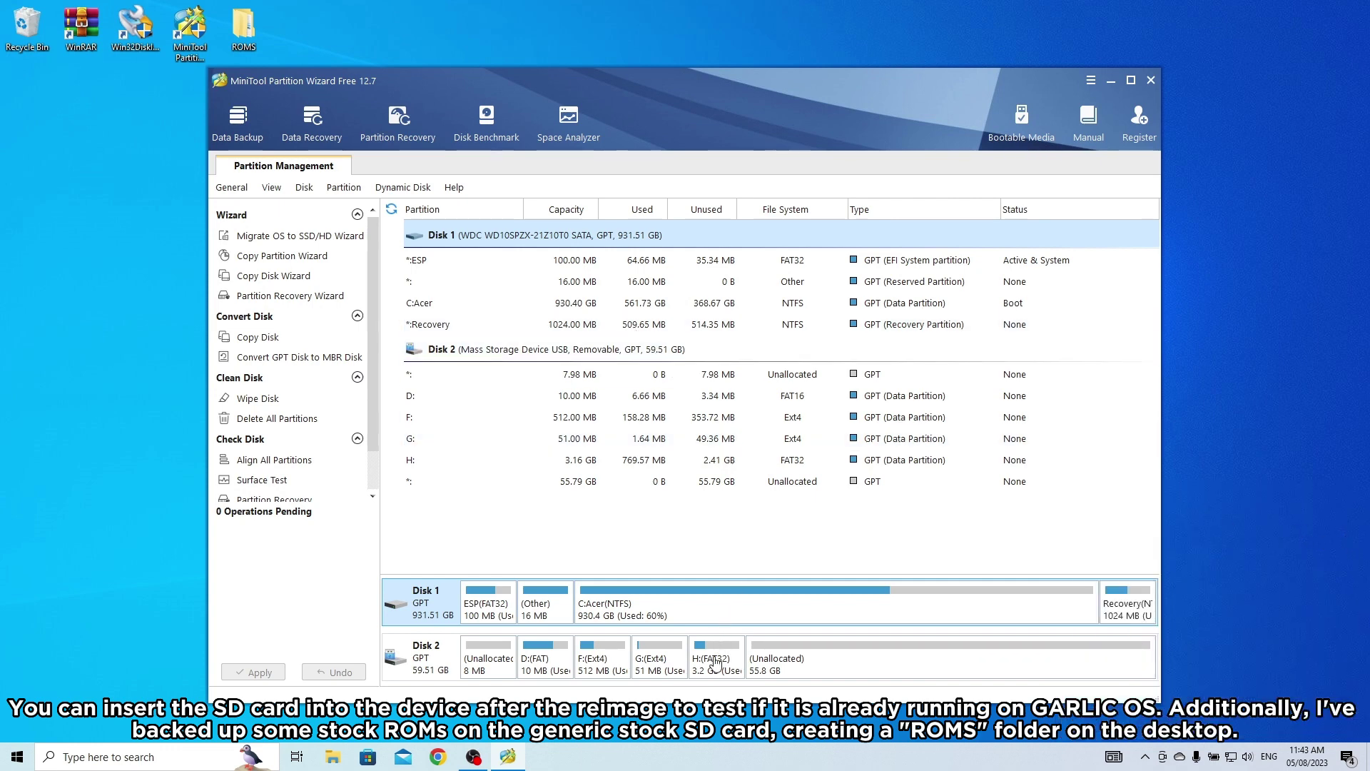
click(716, 663)
right_click(716, 663)
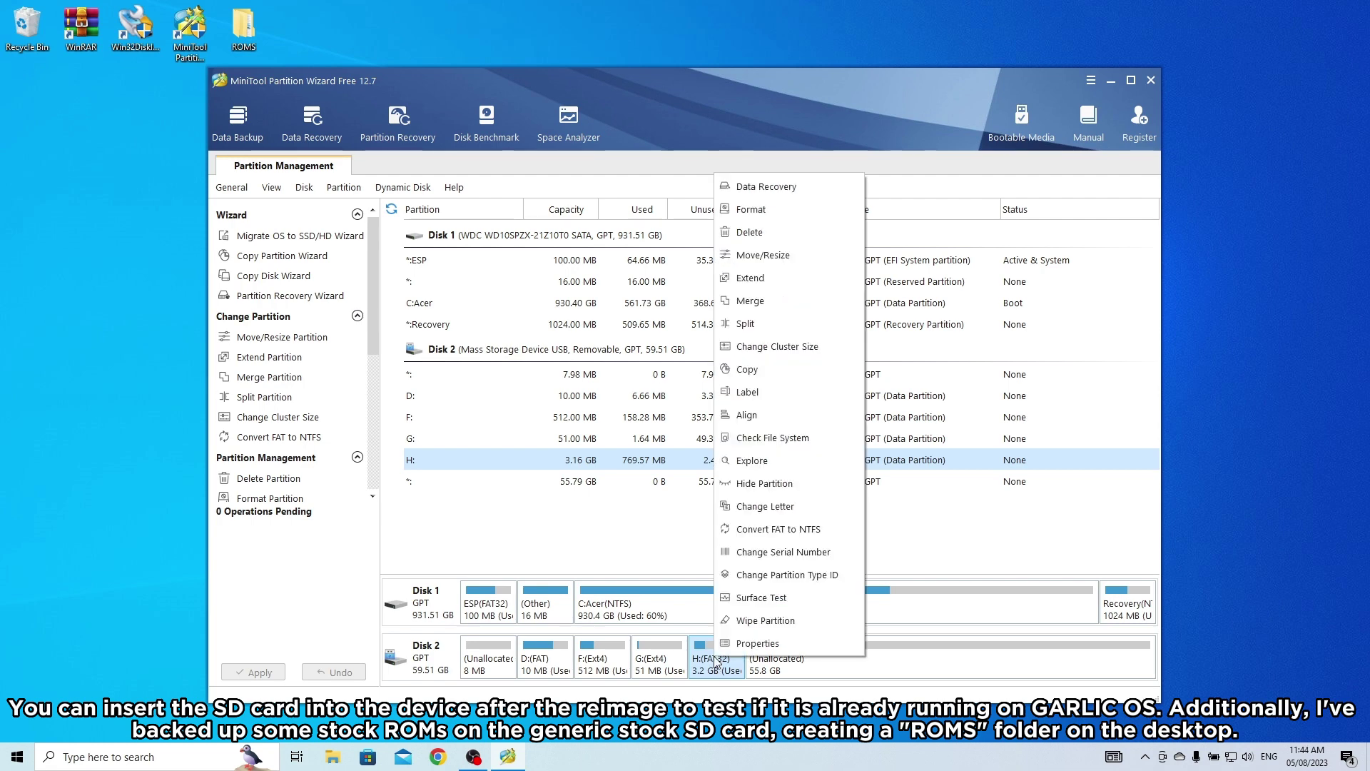
click(769, 267)
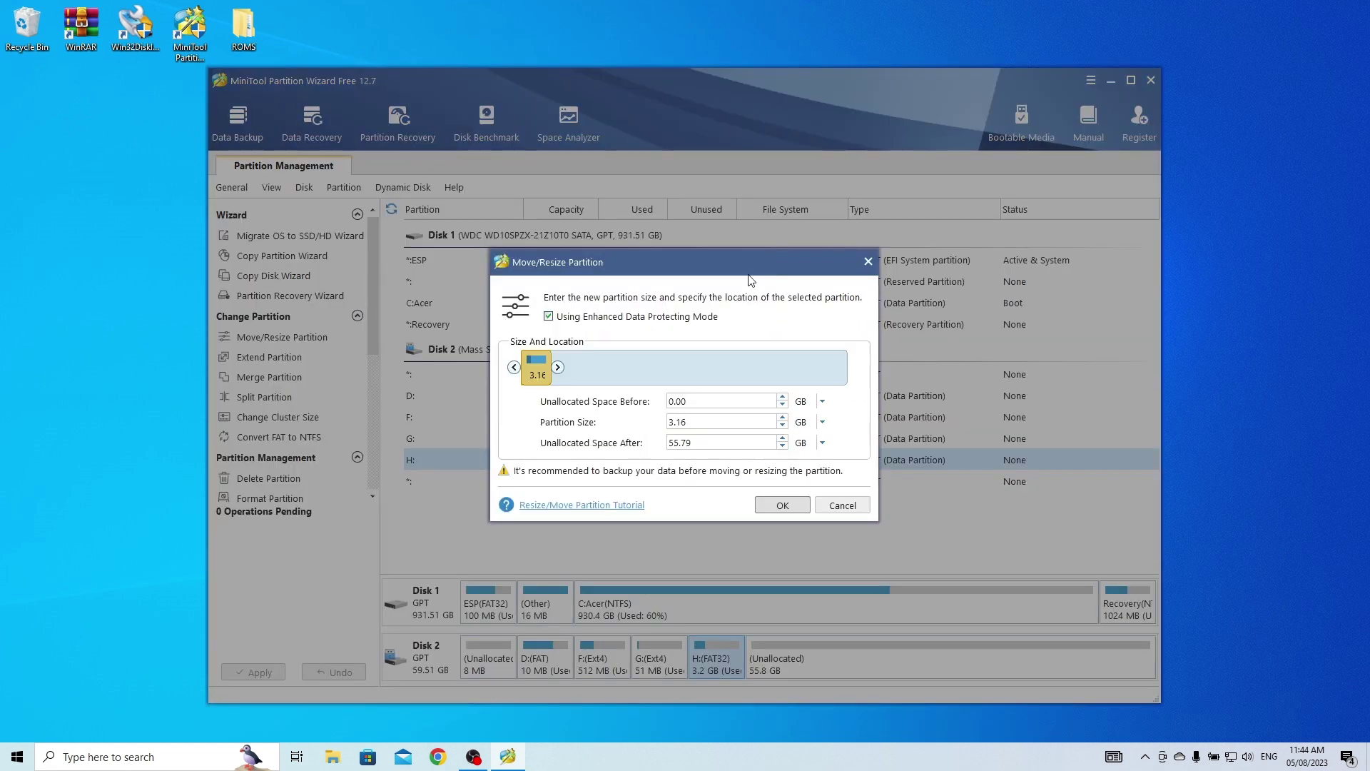
drag(559, 368, 878, 376)
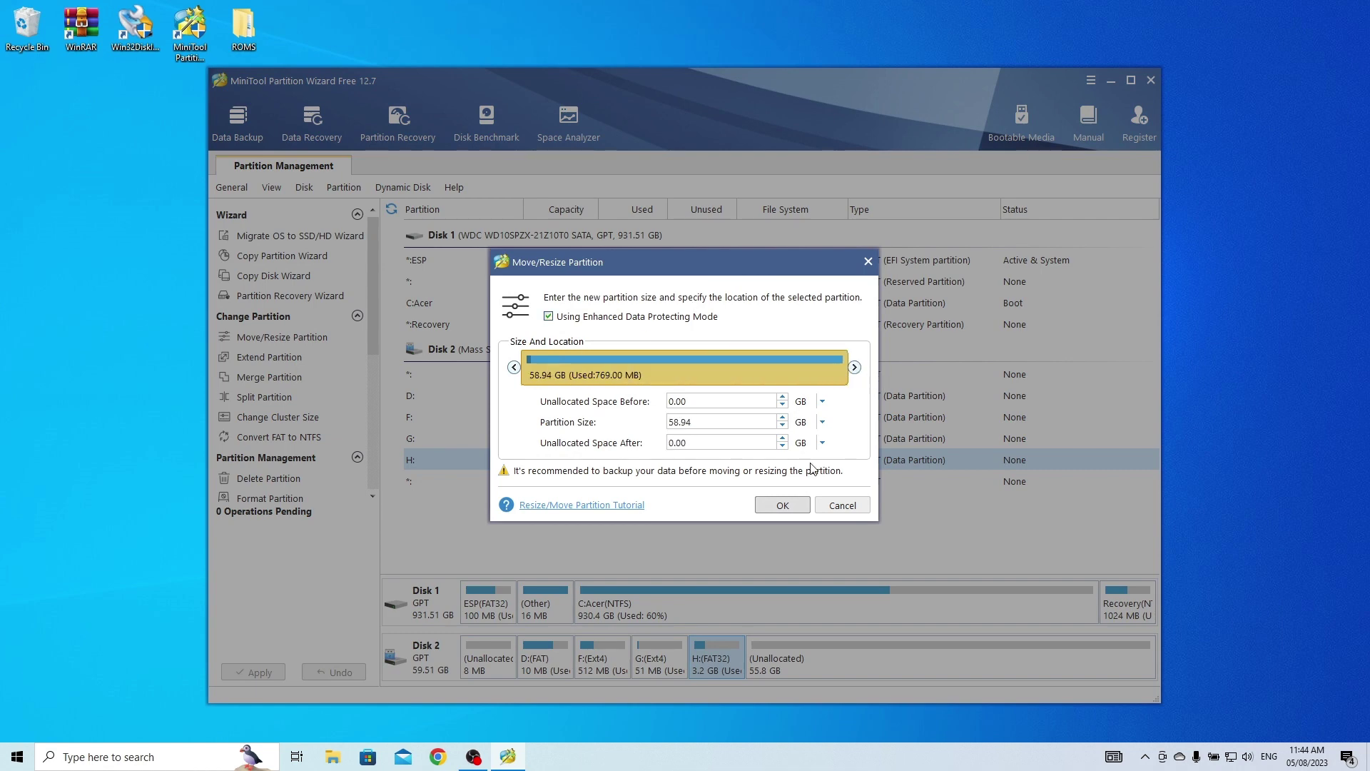
click(795, 511)
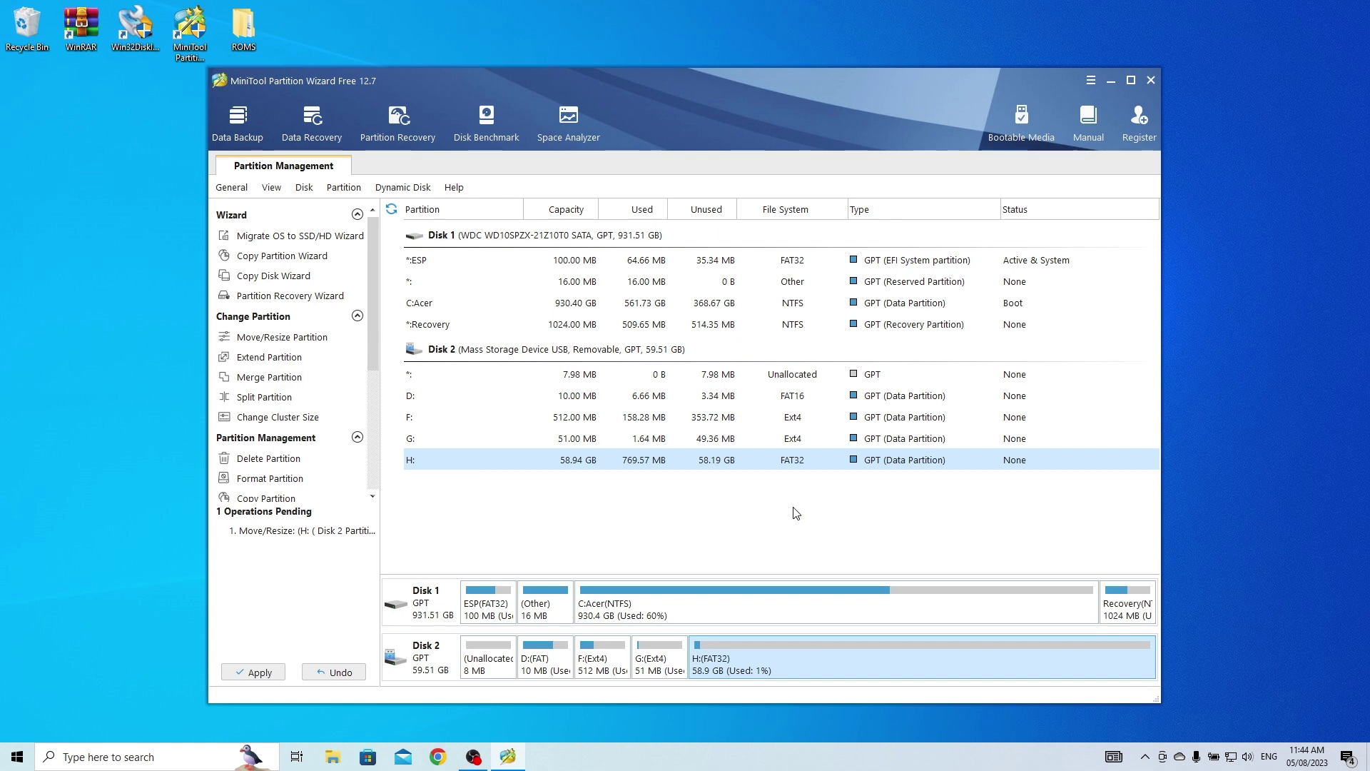
click(237, 672)
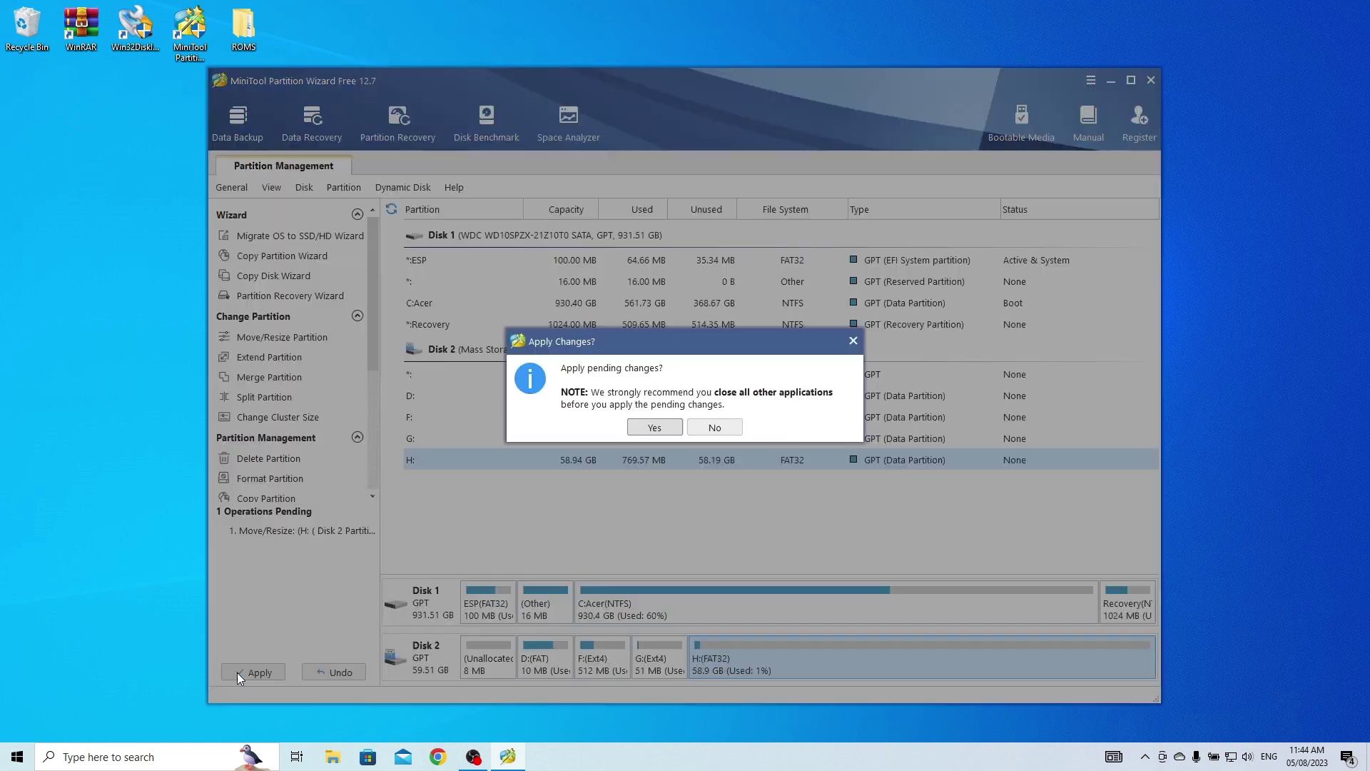
click(654, 427)
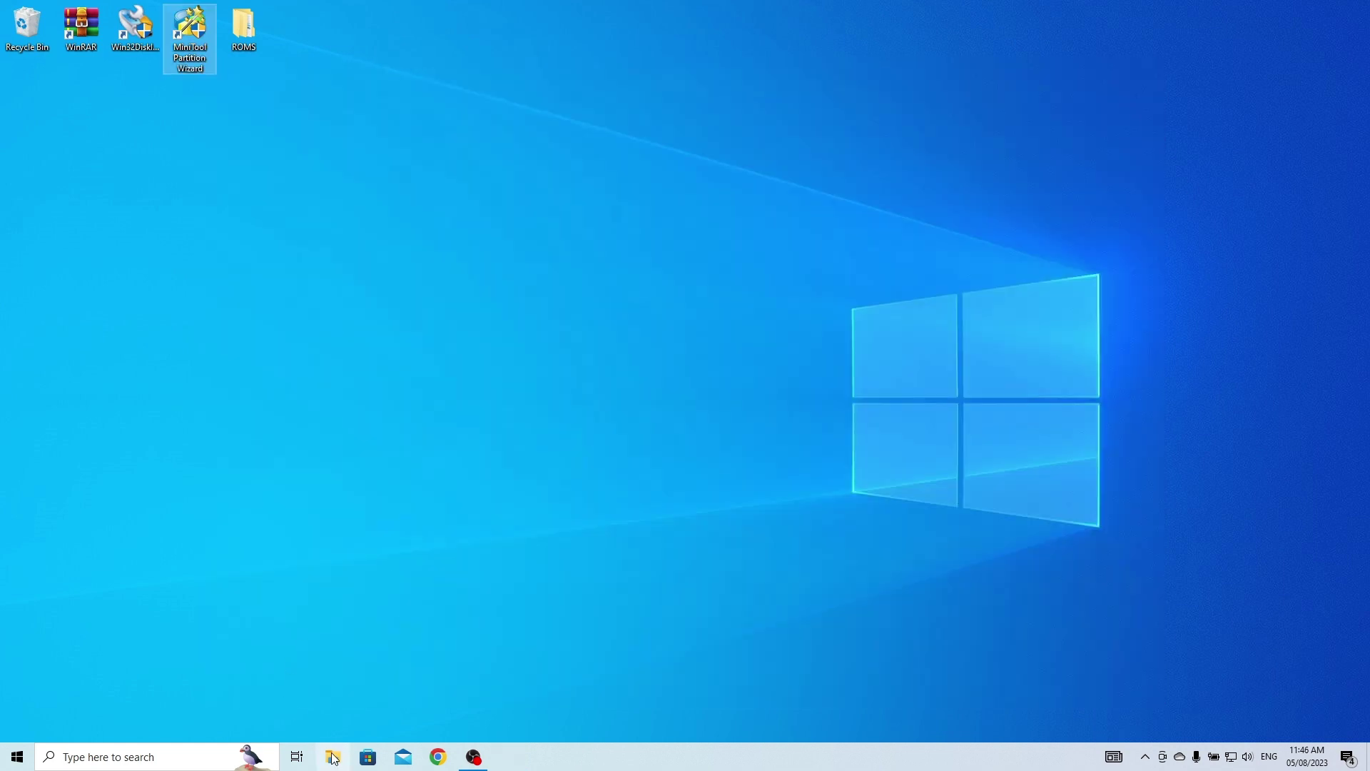
- Open USB Drive (H:) in File Explorer and arrange the desktop ROMS folder in a second window beside it
click(333, 757)
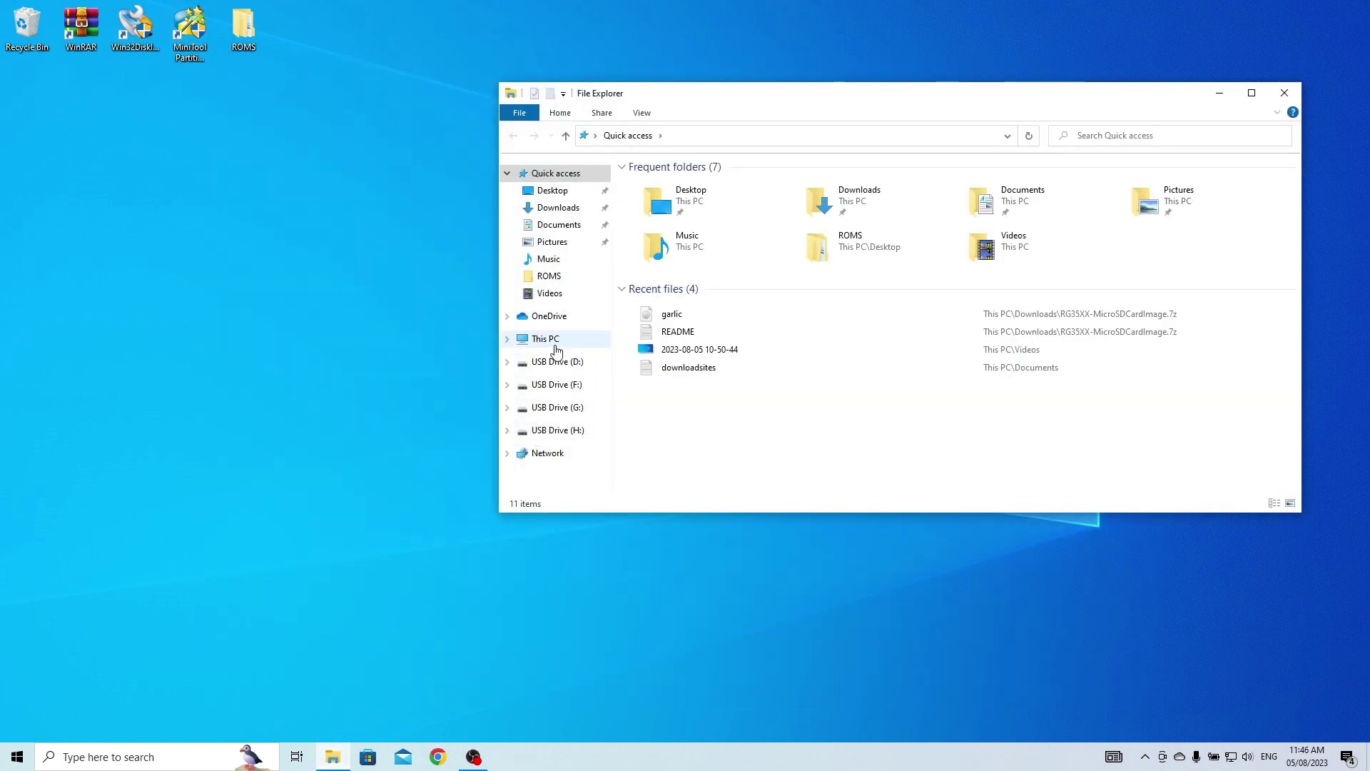
click(550, 340)
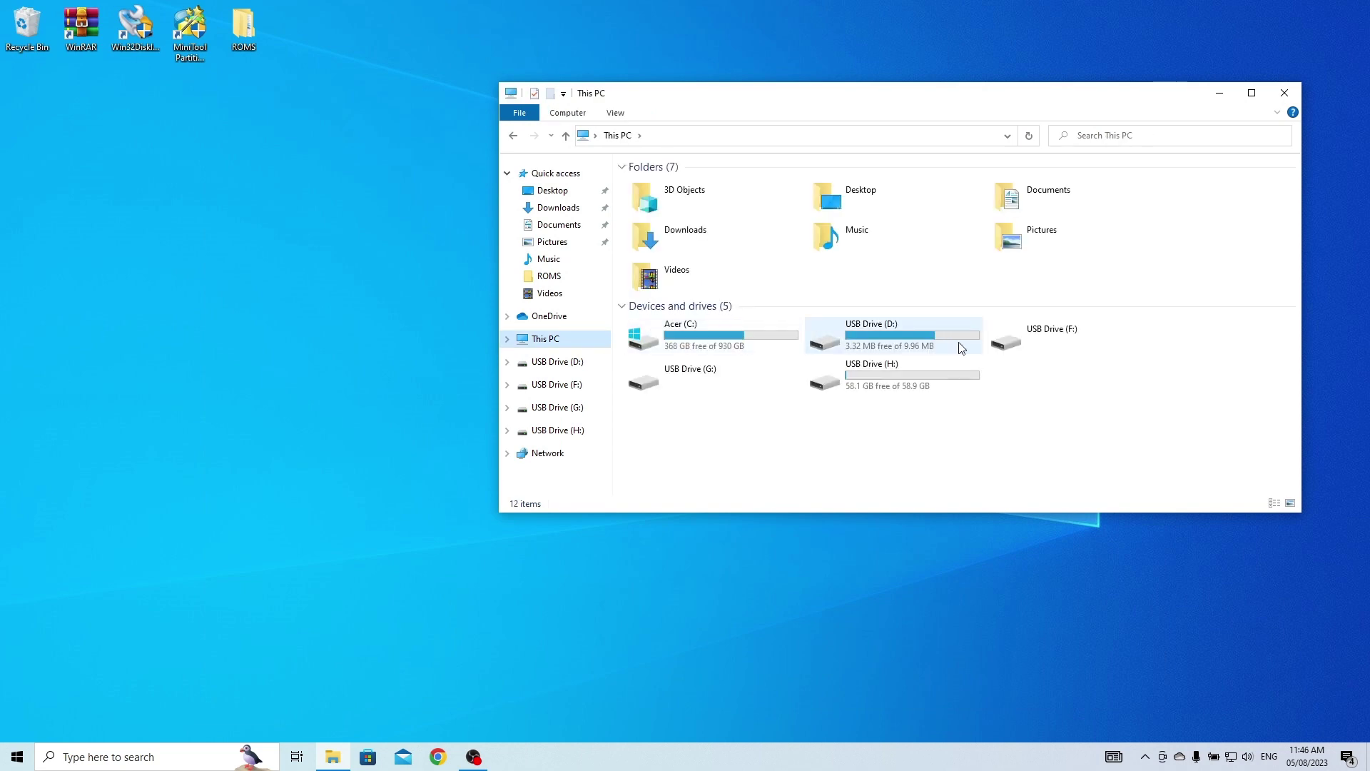
double_click(897, 387)
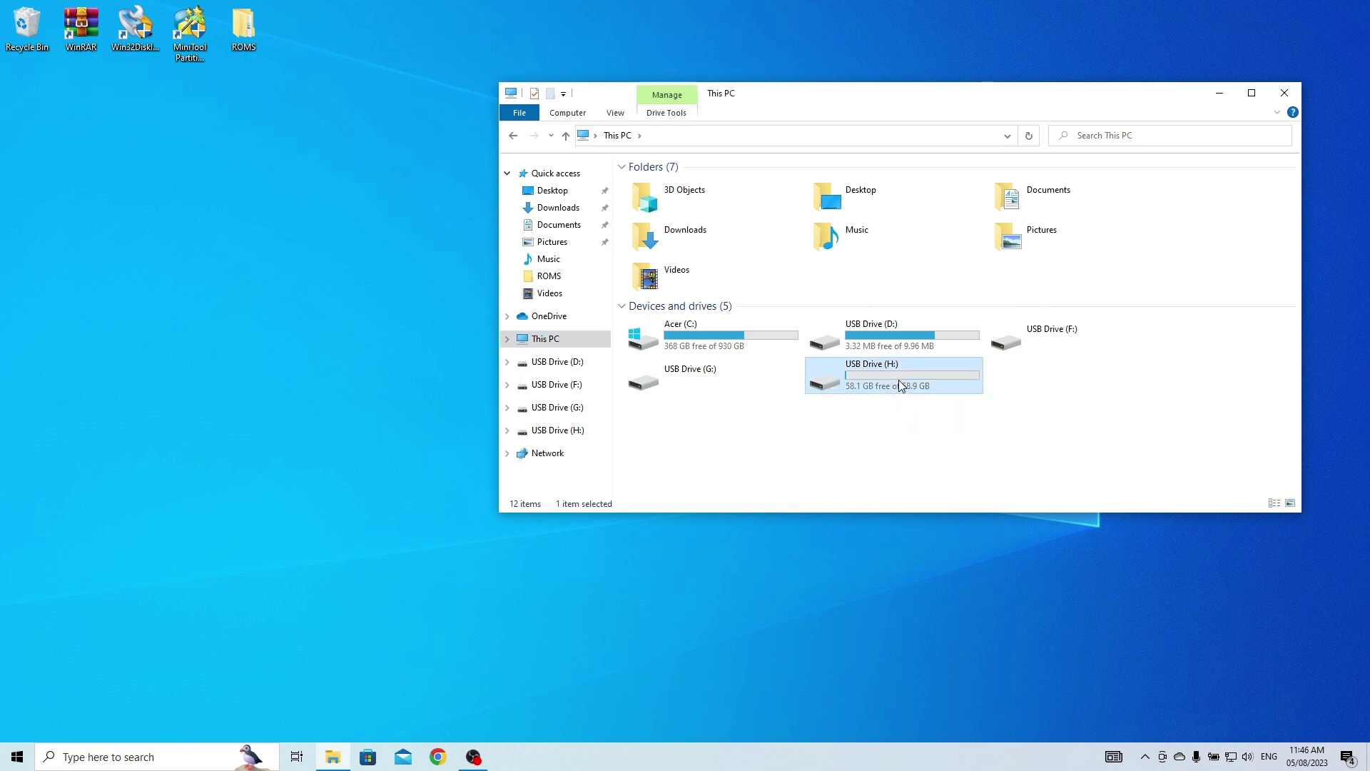
drag(761, 105, 298, 171)
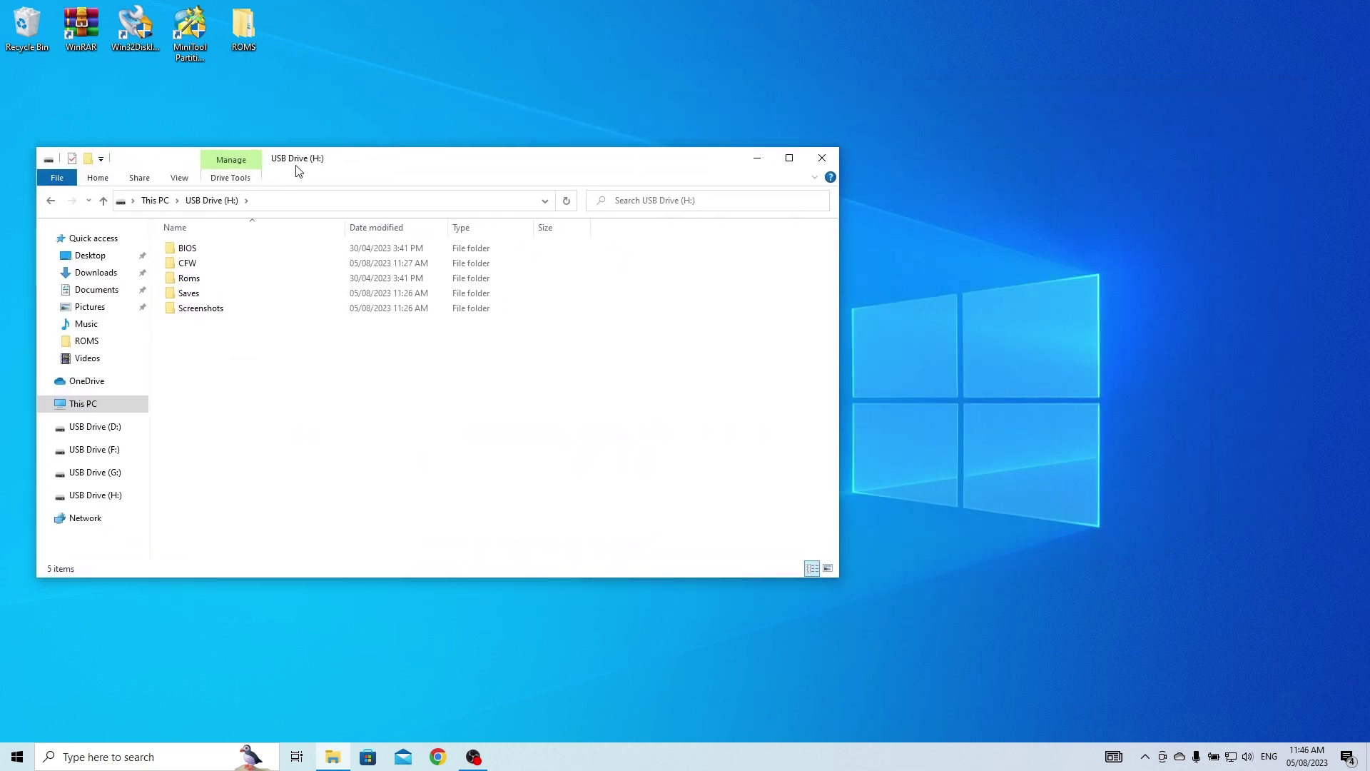
click(241, 46)
double_click(241, 46)
drag(235, 169, 790, 162)
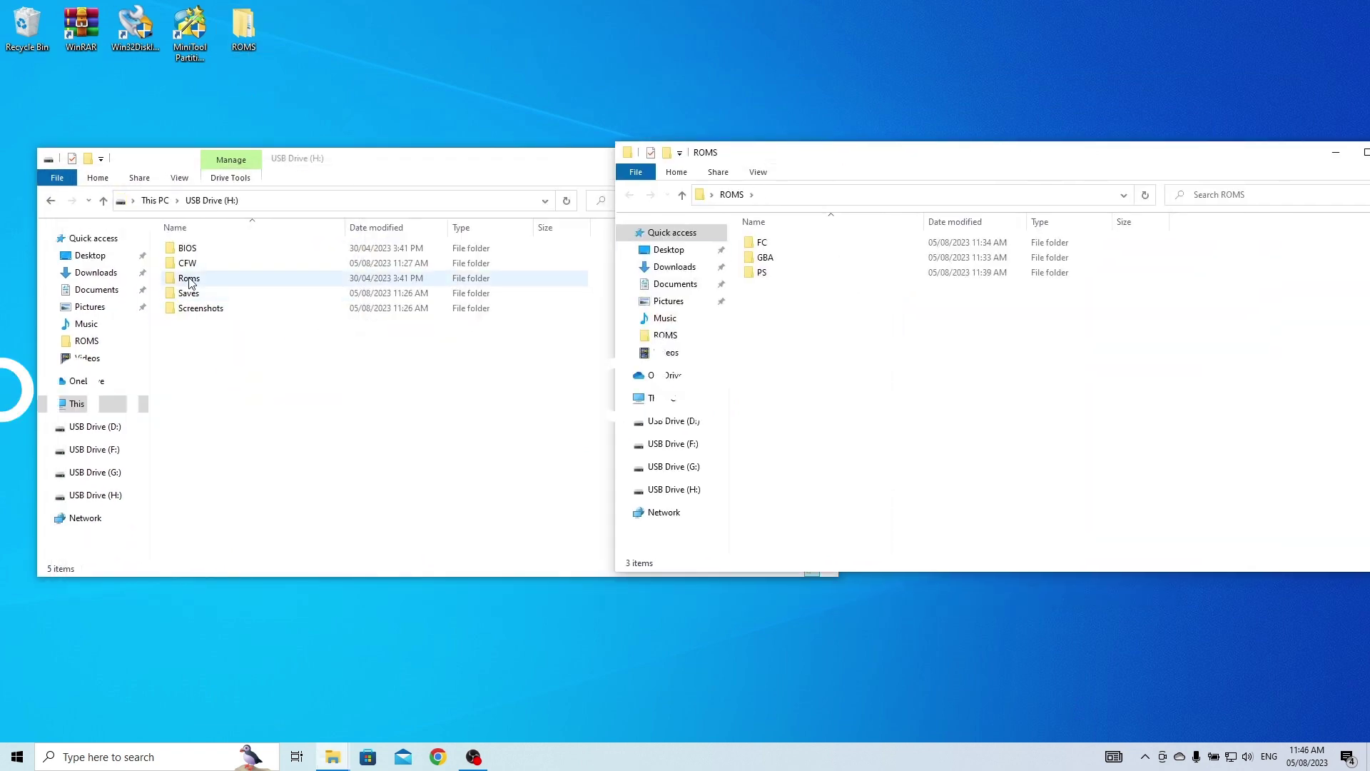
- Open the Roms folder on USB Drive (H:), check the contents of its GBA subfolder, and return to Roms
drag(824, 342, 753, 244)
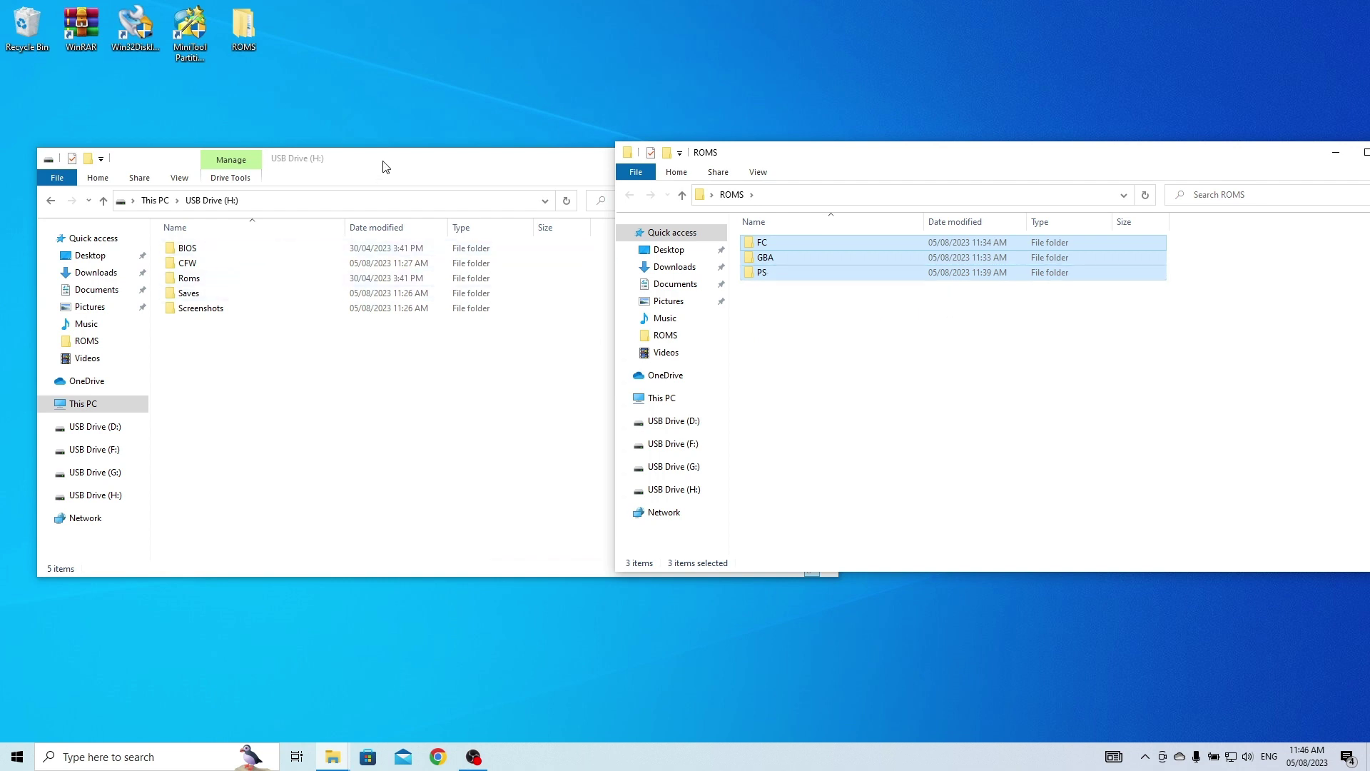
double_click(204, 277)
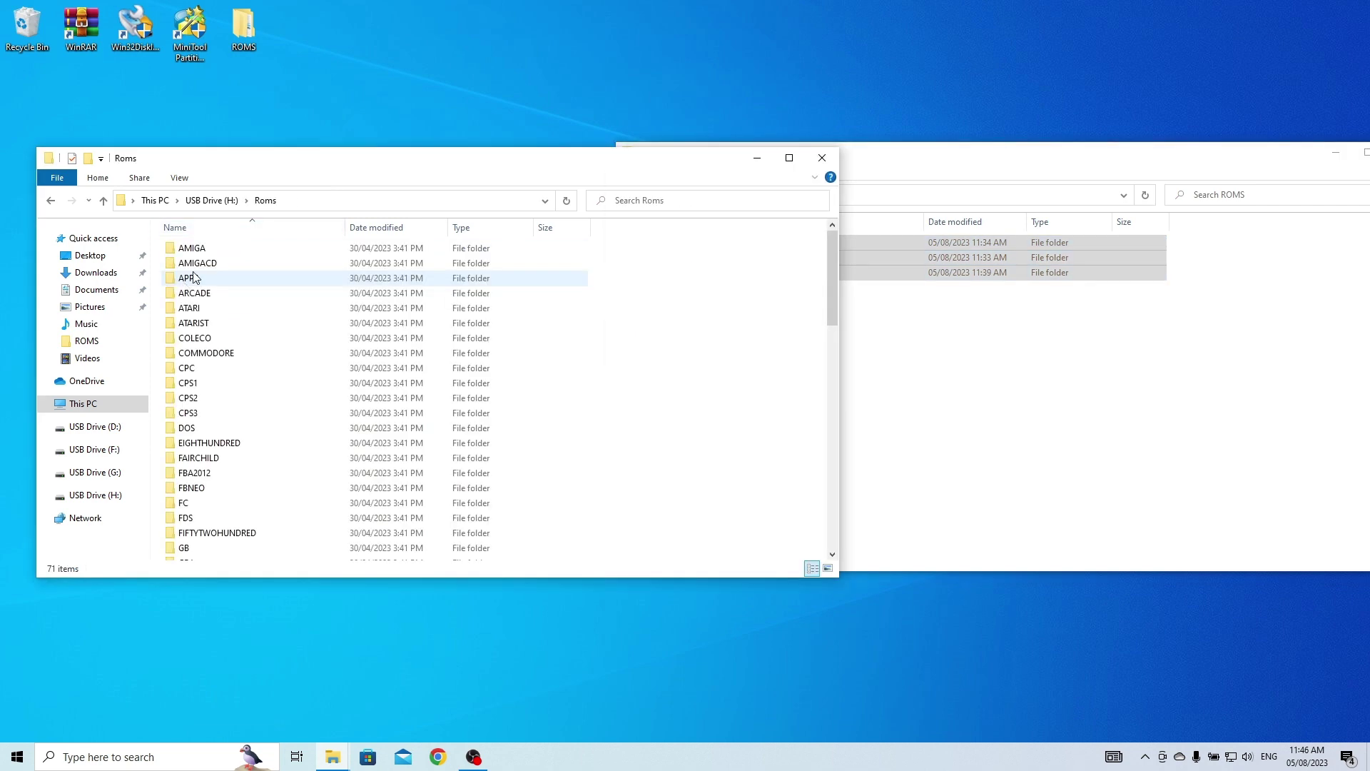
scroll(413, 471, down, 5)
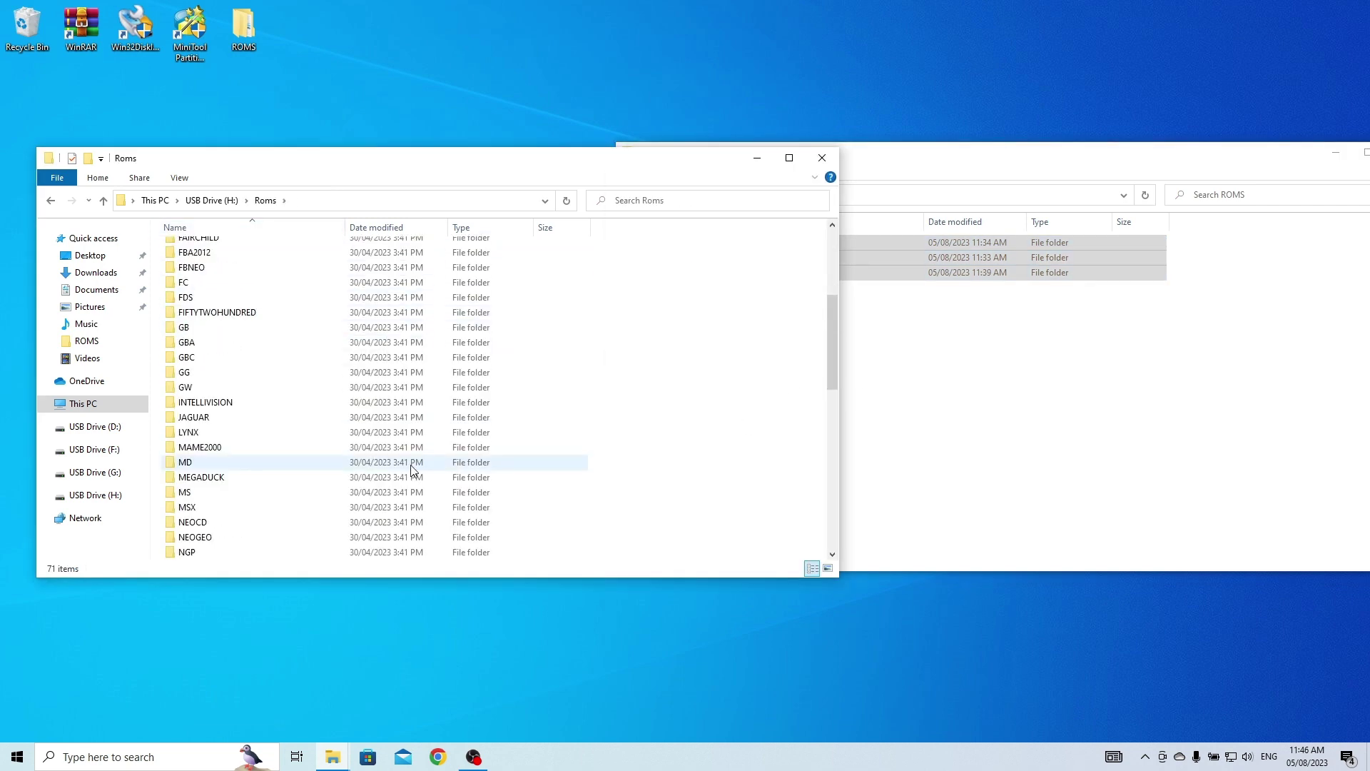
double_click(190, 343)
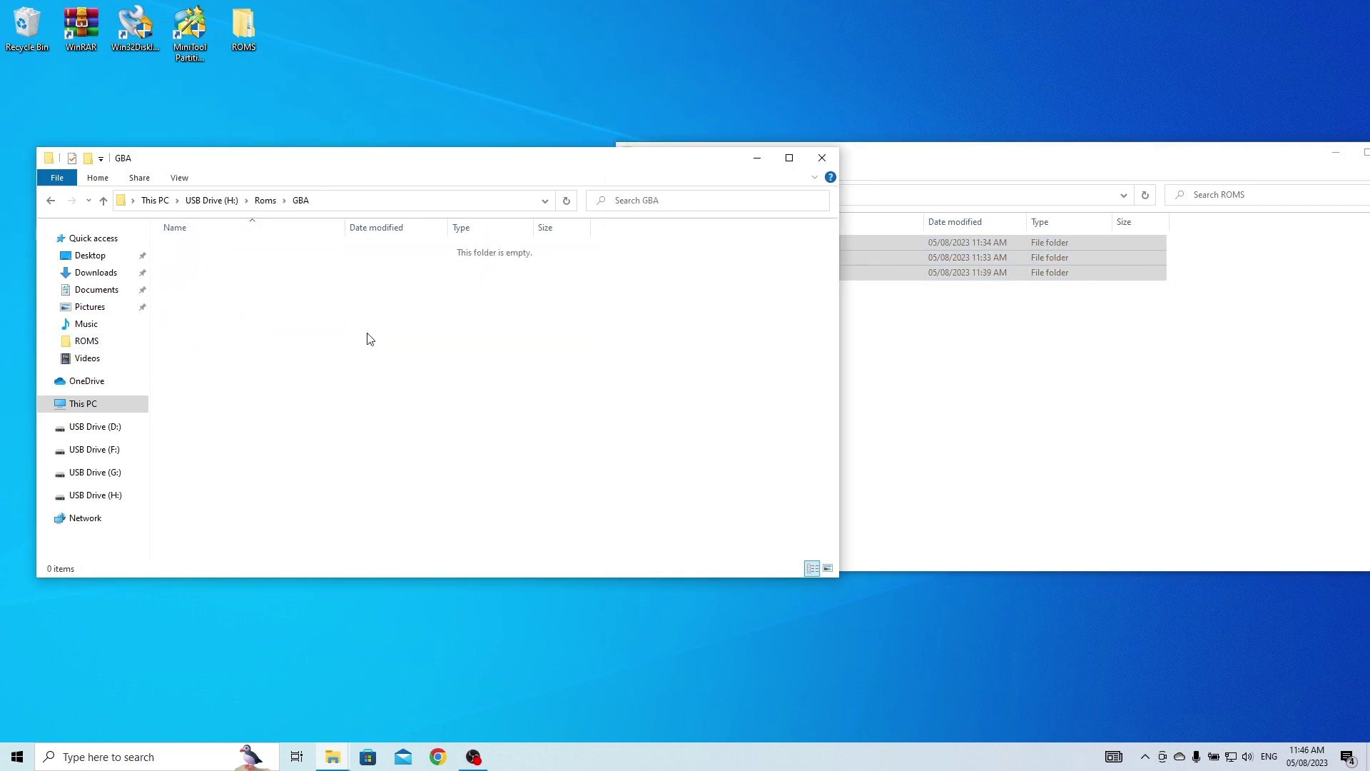
click(51, 200)
- Copy the FC, GBA and PS folders from the desktop ROMS folder into the Roms folder on USB Drive (H:)
click(923, 407)
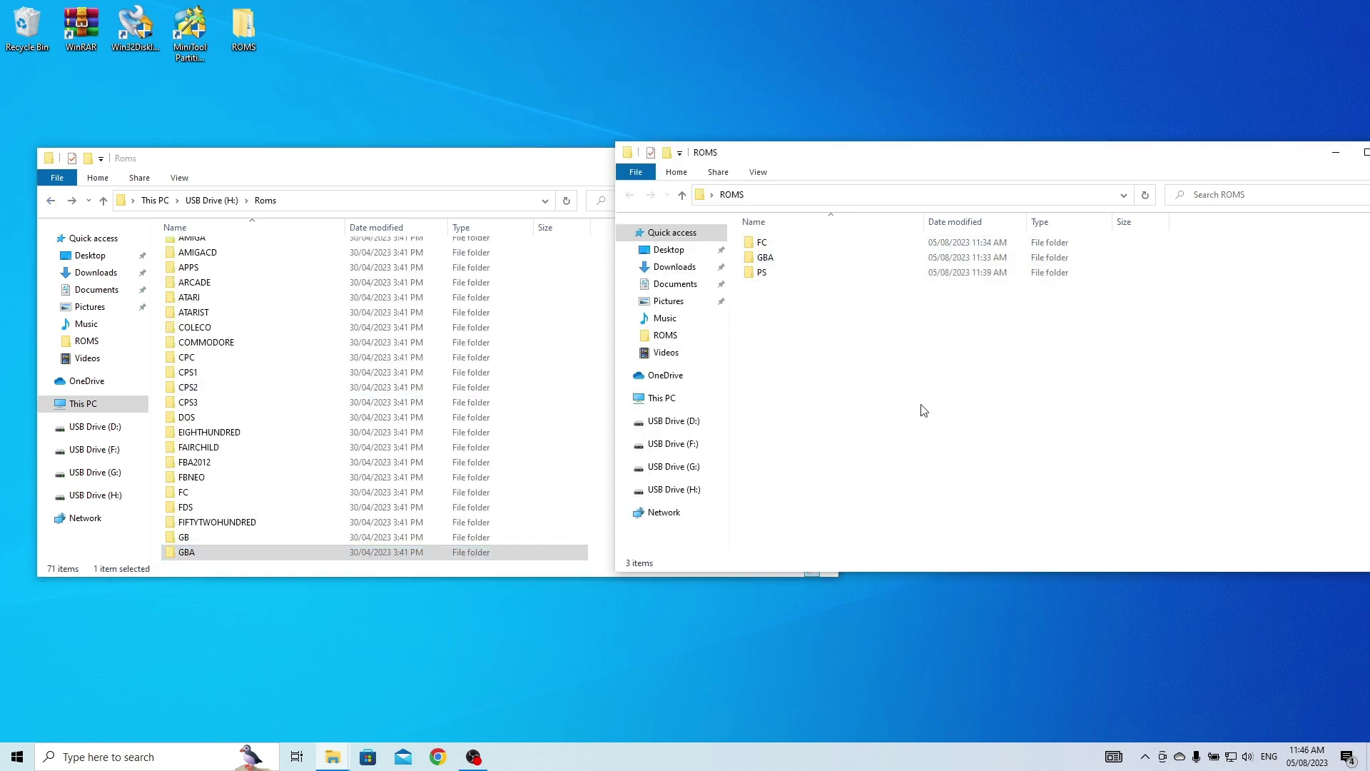
drag(880, 392, 763, 242)
right_click(764, 242)
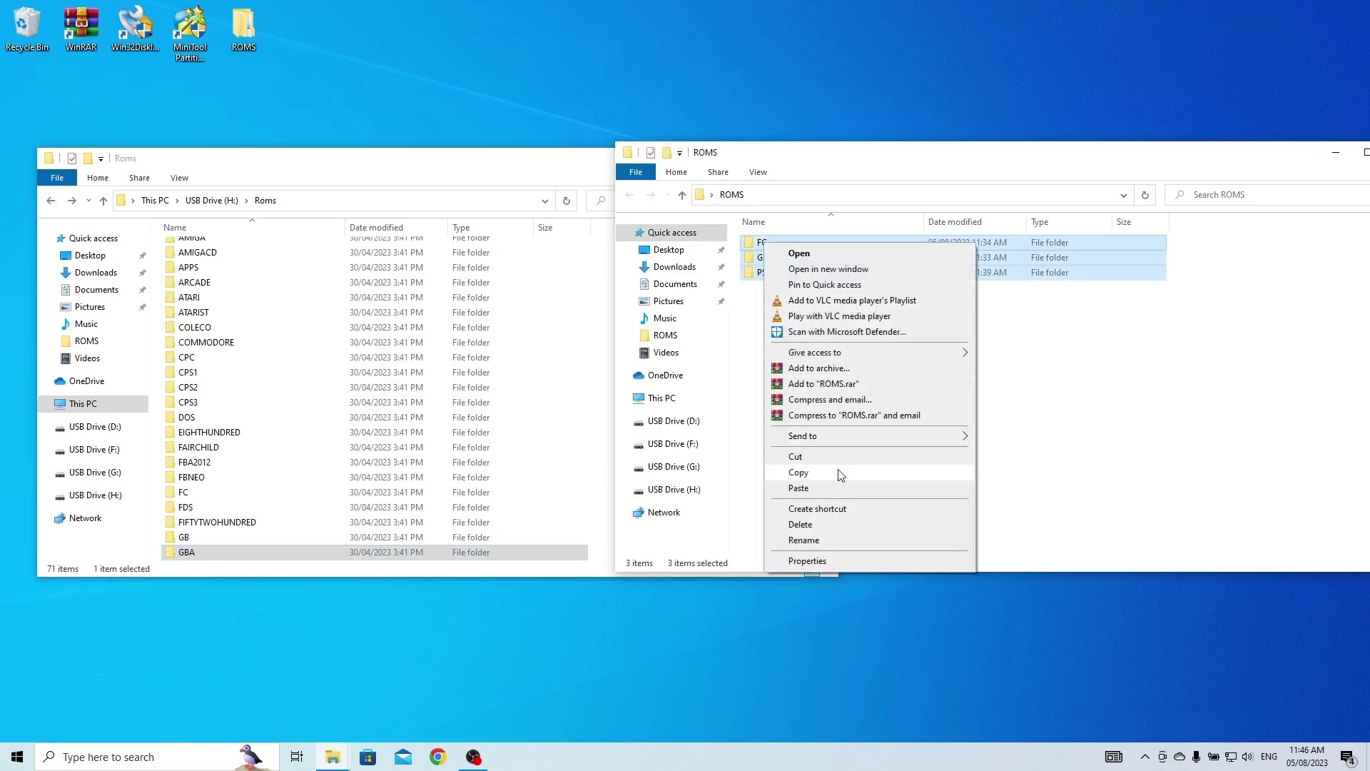
click(799, 473)
click(512, 162)
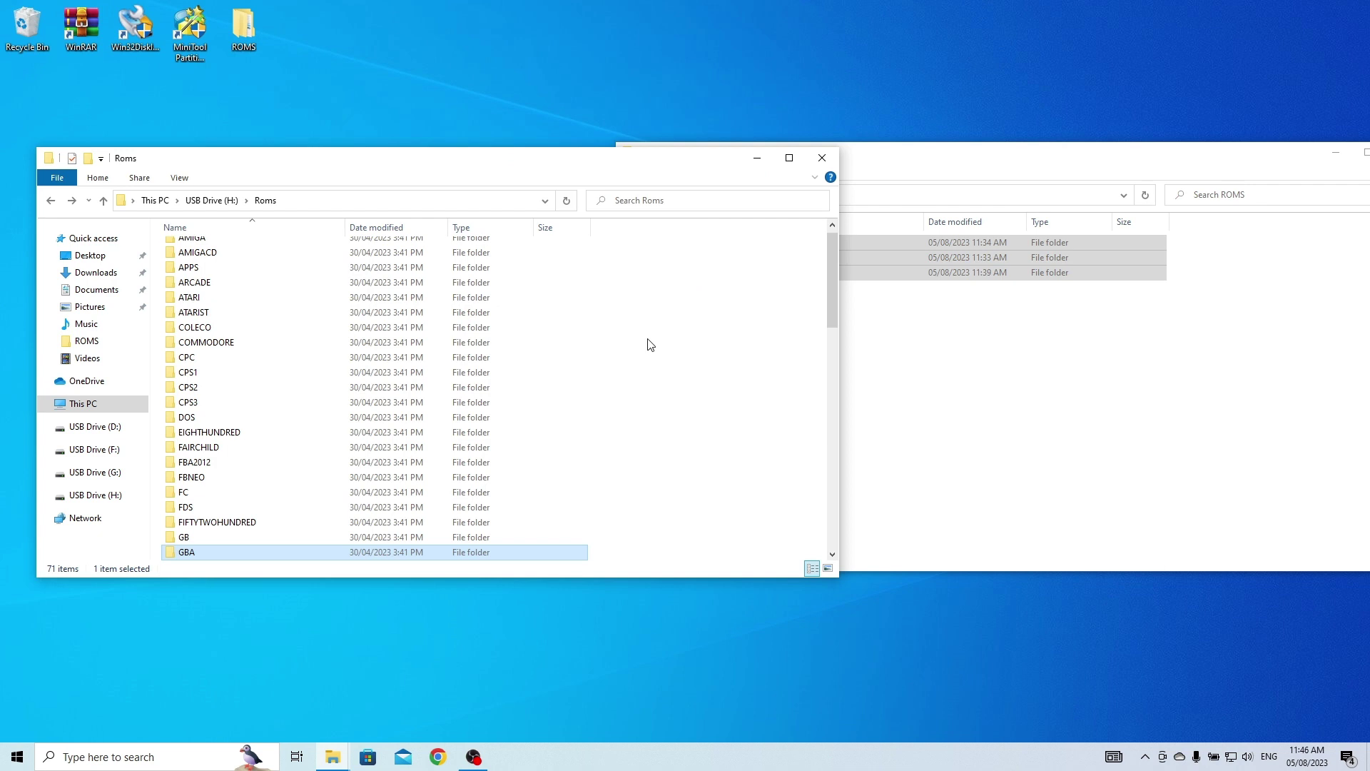
right_click(650, 345)
click(709, 460)
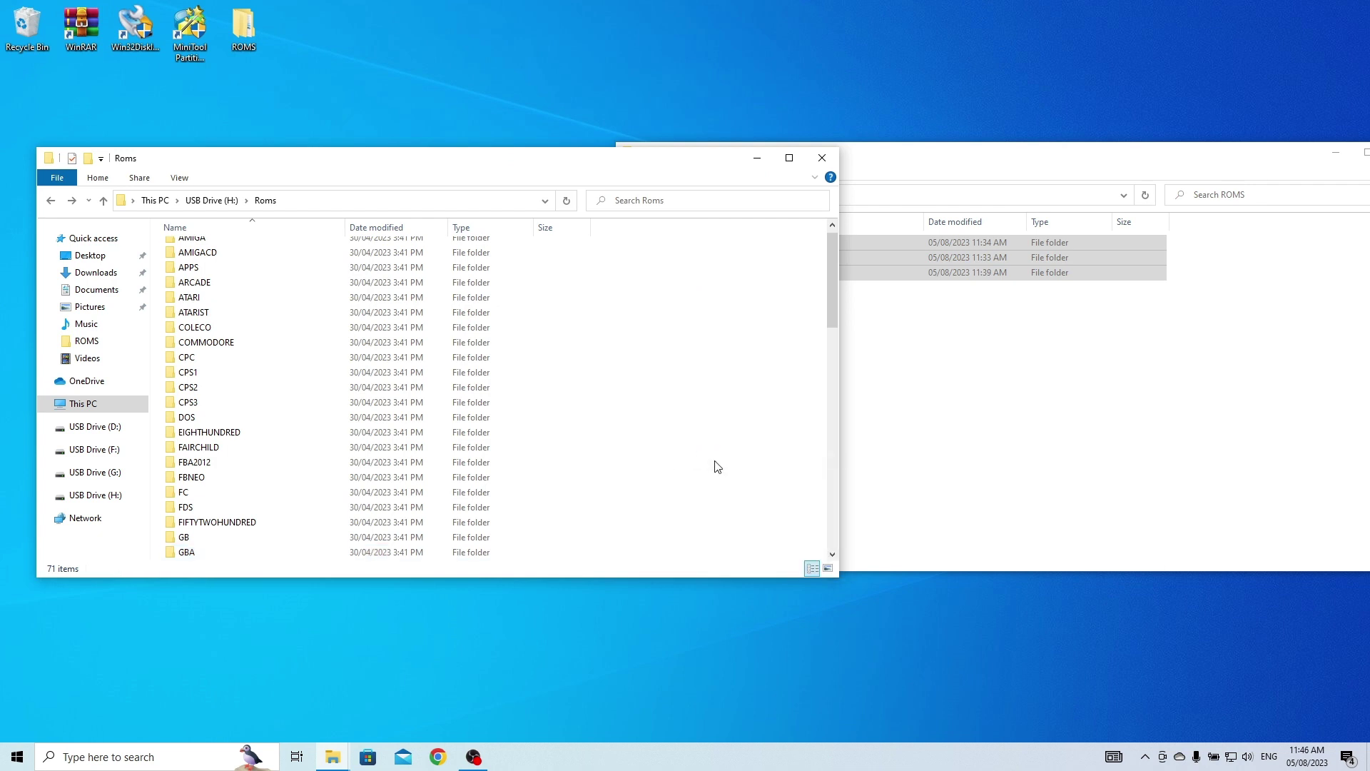